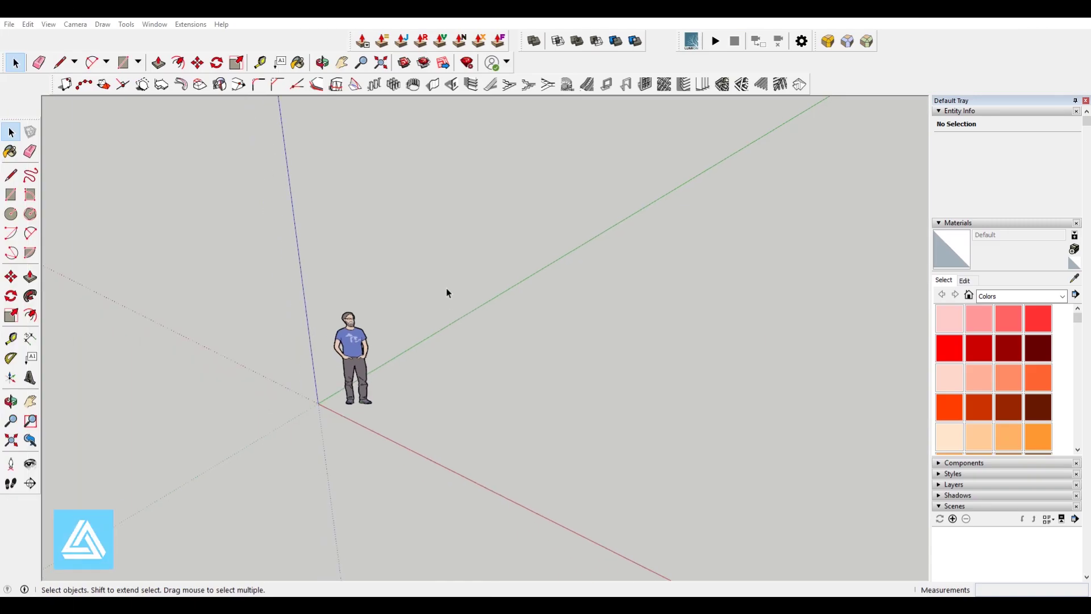
Delete the person scale figure from the model
middle_click_drag(402, 316, 511, 316)
left_click(480, 296)
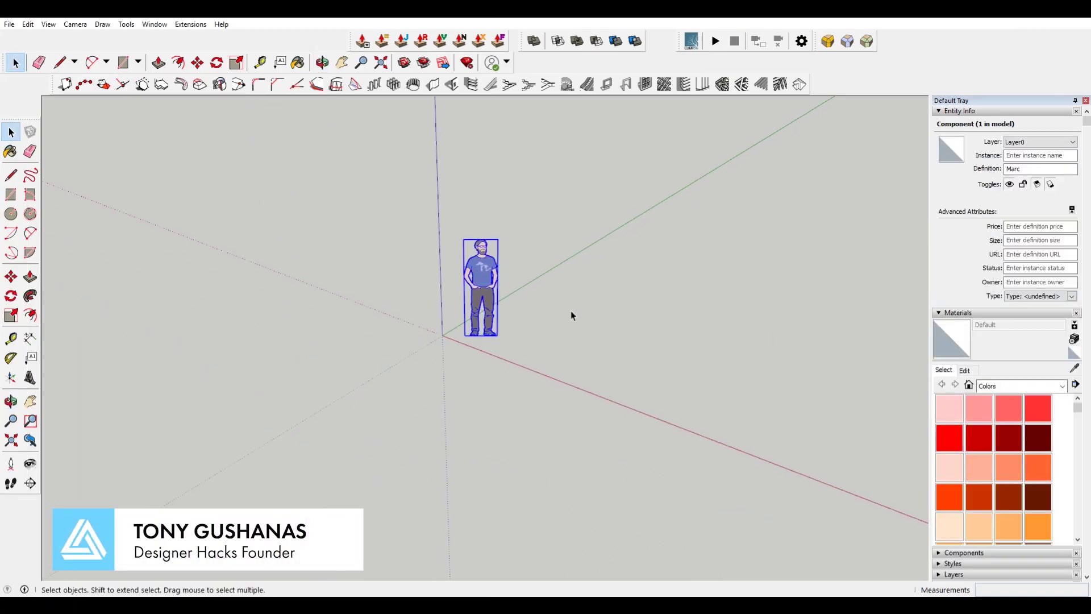
key("Delete")
Draw a rectangular face on the ground with one corner at the origin
key("r")
middle_click_drag(573, 301, 555, 326)
left_click(410, 379)
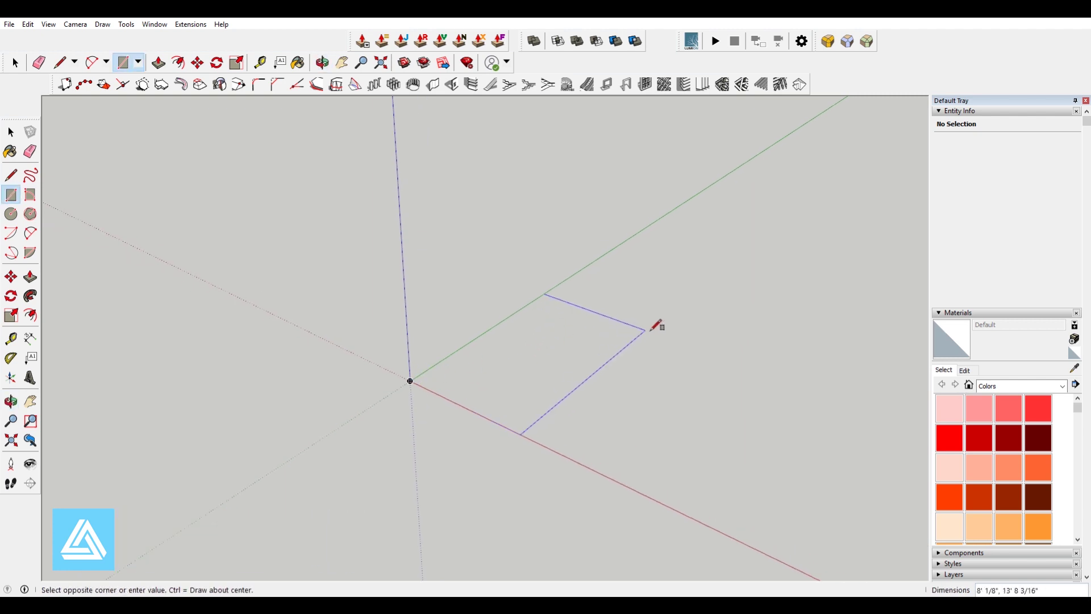
left_click(652, 325)
mouse_move(676, 325)
middle_mouse_down()
mouse_move(693, 324)
mouse_move(705, 375)
middle_mouse_up()
key("space")
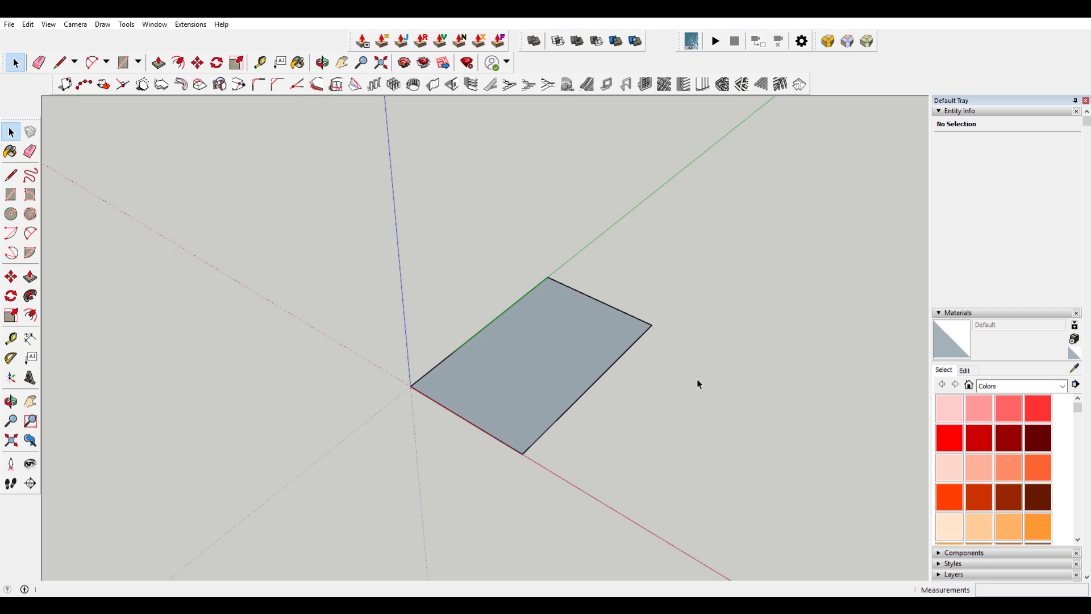
left_click(613, 332)
left_click(639, 340)
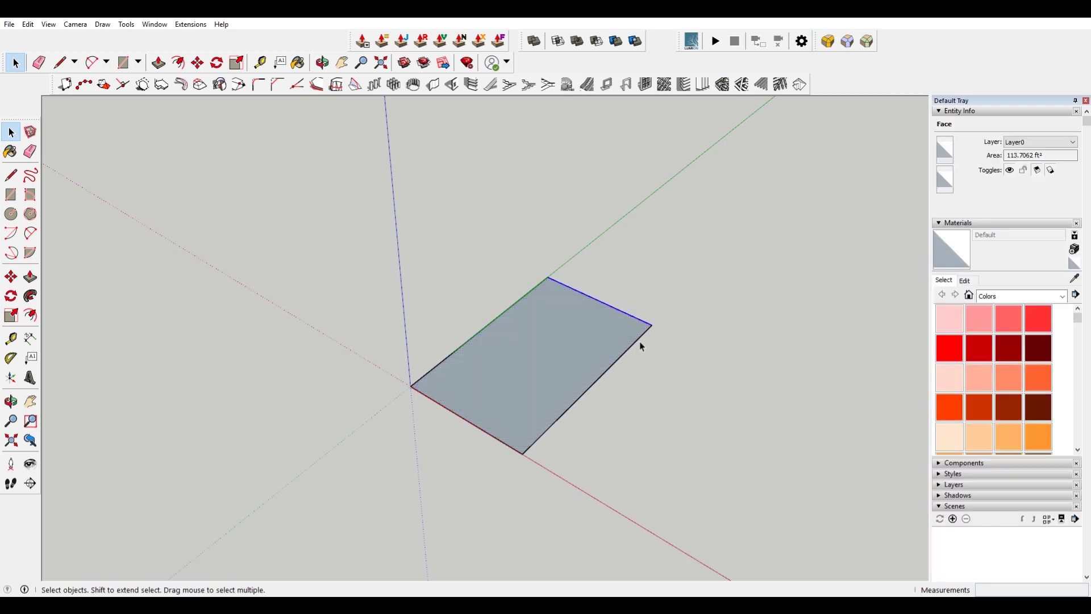
left_click(446, 370)
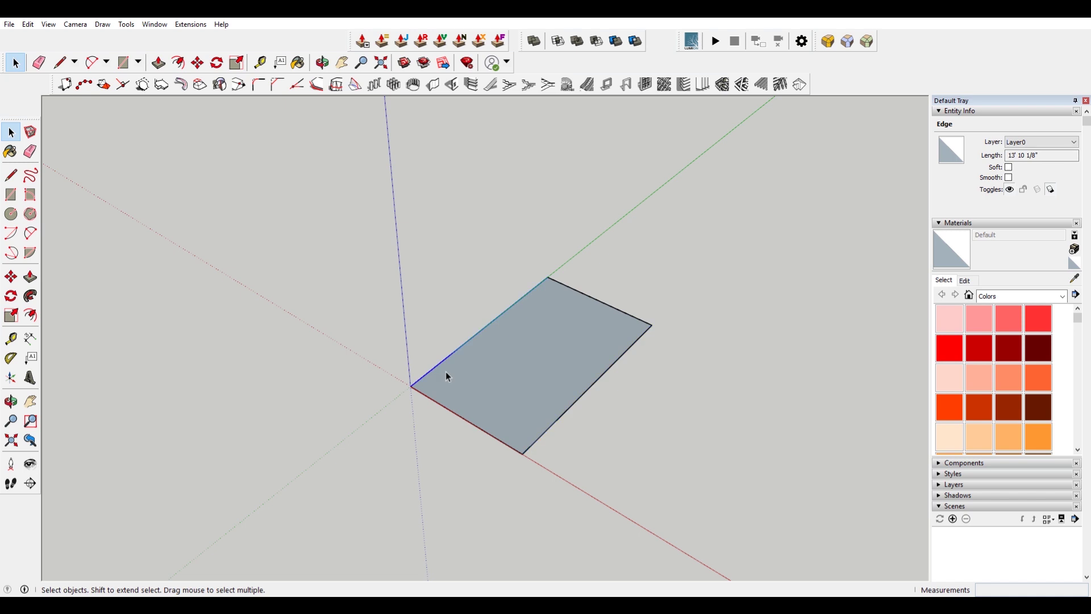
left_click(543, 348)
left_click(602, 422)
left_click(619, 314)
key("Delete")
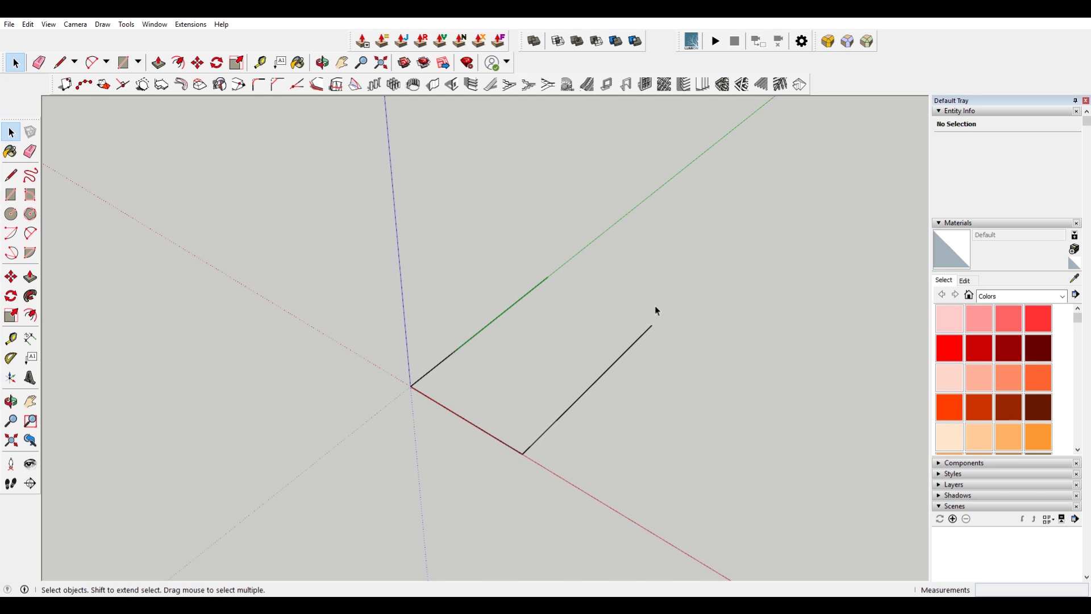
key("ctrl+z")
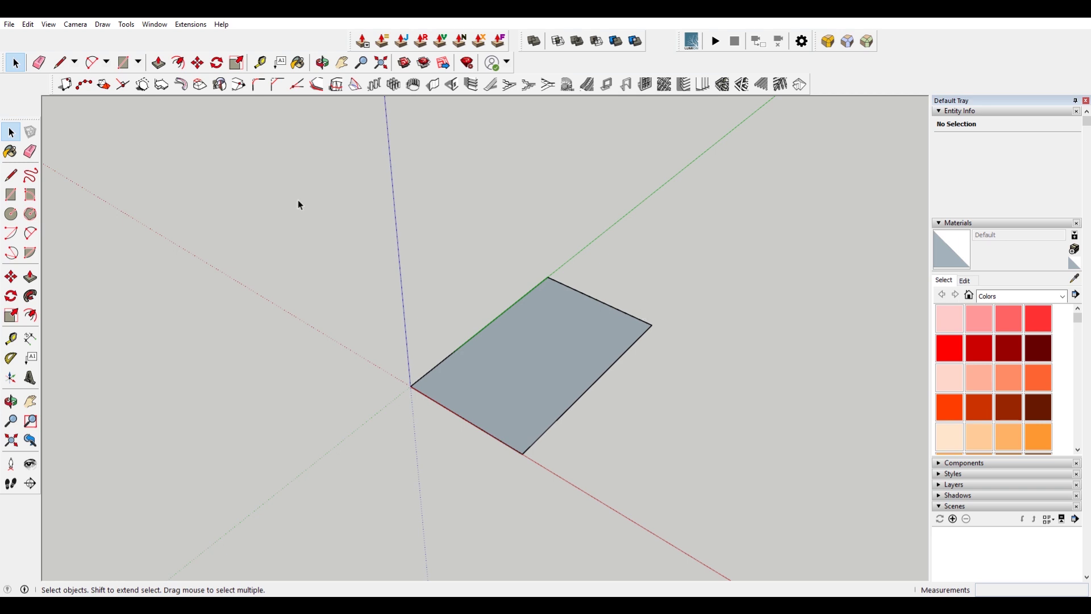
key("l")
left_click(356, 353)
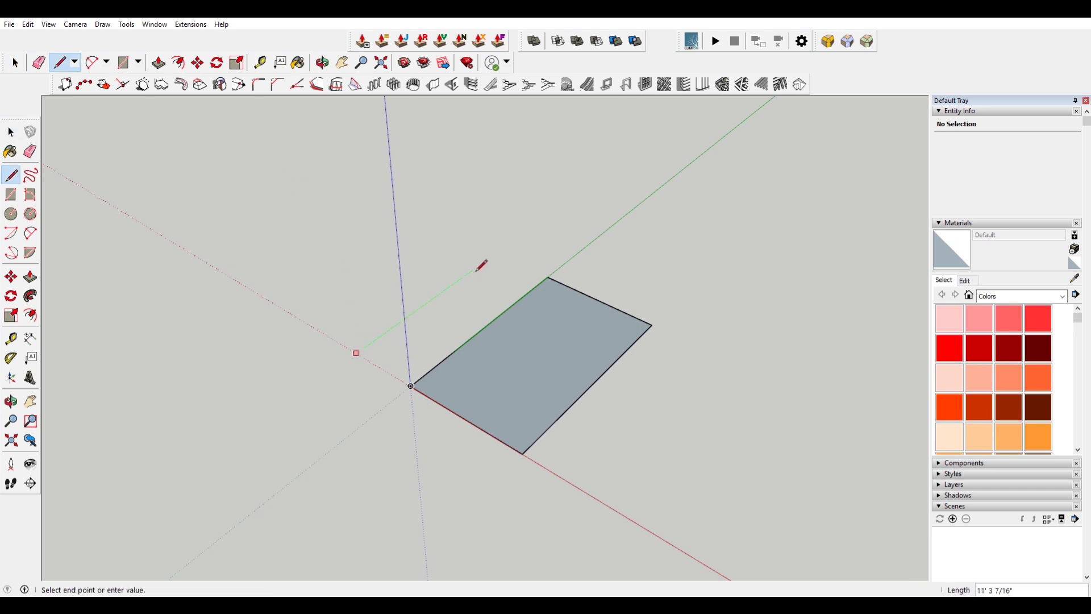
left_click(475, 269)
left_click(339, 247)
key("Escape")
middle_click_drag(339, 247, 374, 284)
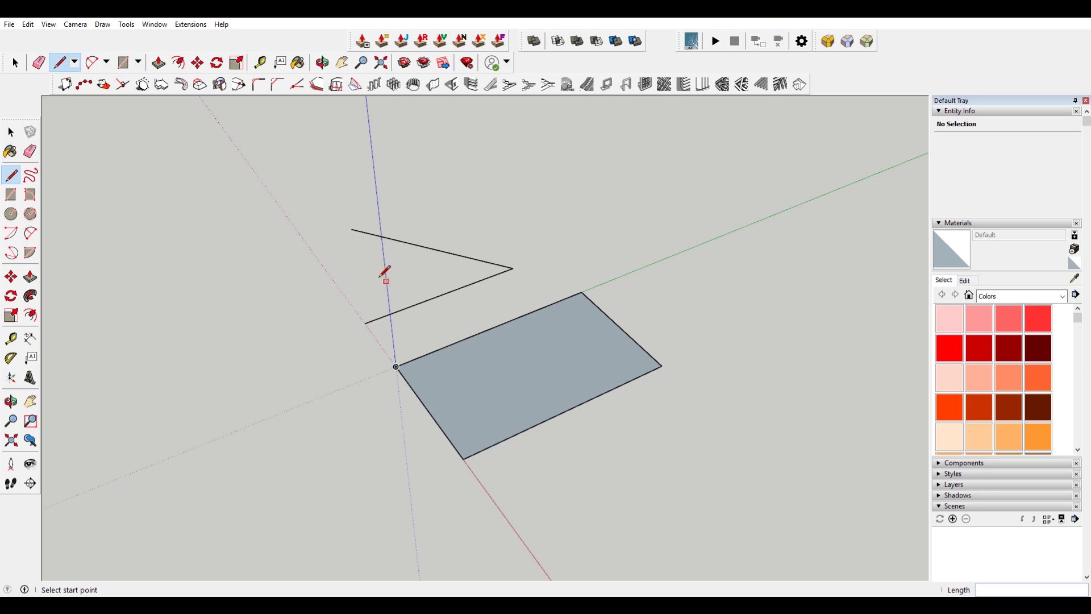
left_click(351, 229)
left_click(365, 322)
middle_click_drag(366, 322, 644, 280)
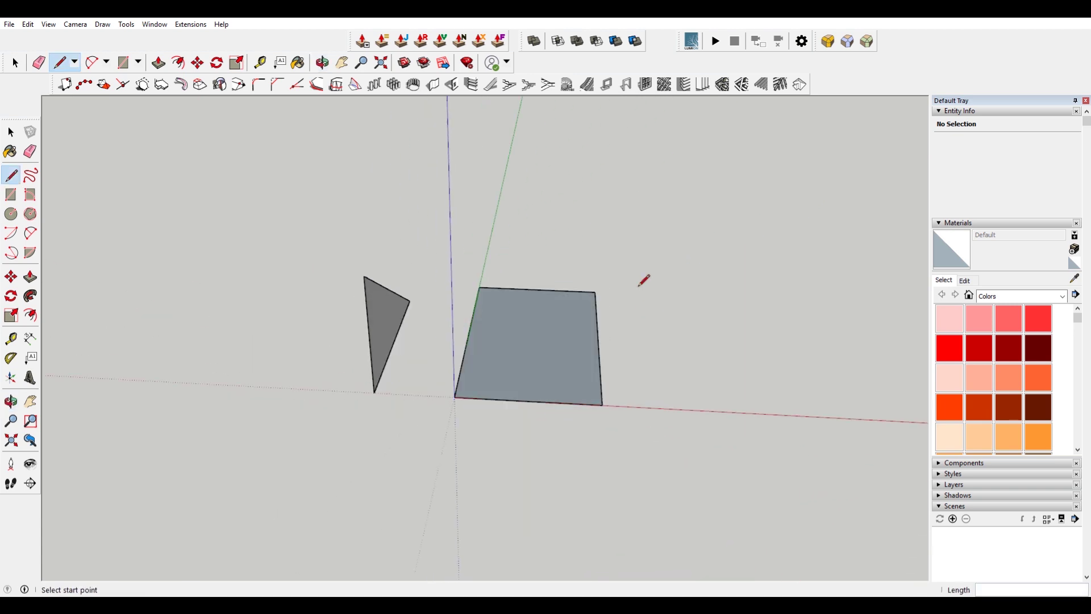
middle_click_drag(685, 350, 591, 360)
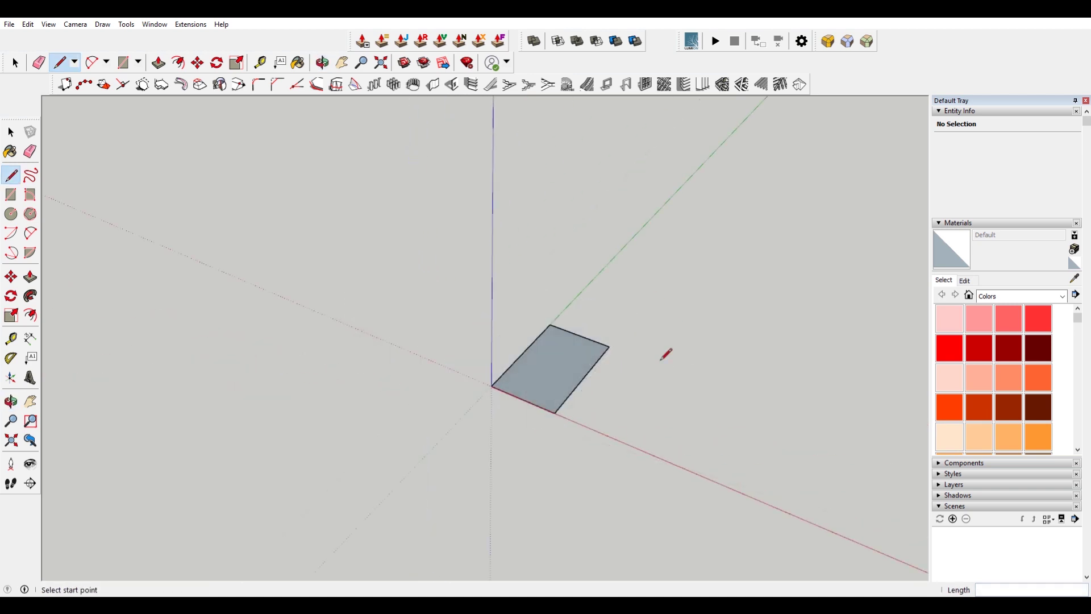
Draw a flat circle past the rectangle's far corner along the green axis, then zoom to inspect it
middle_click_drag(666, 354, 646, 317)
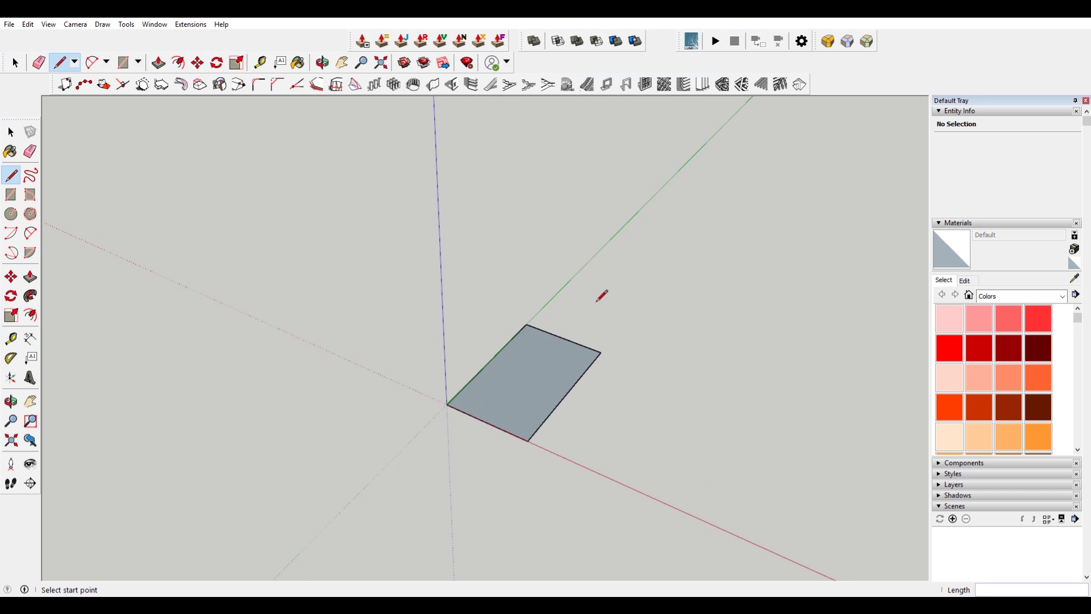
key("c")
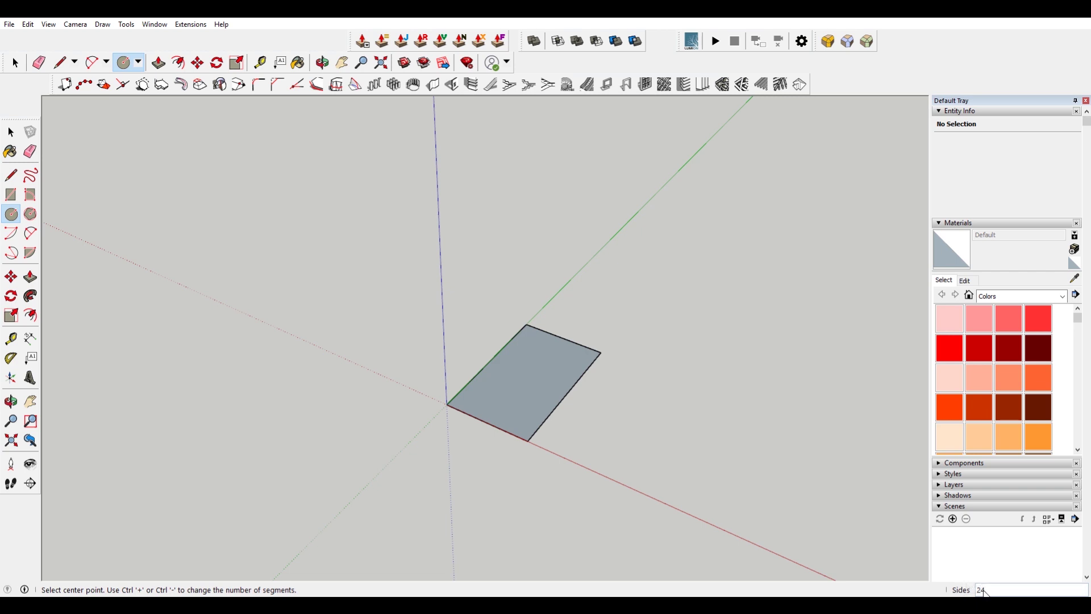
left_click(589, 288)
left_click(626, 289)
key("space")
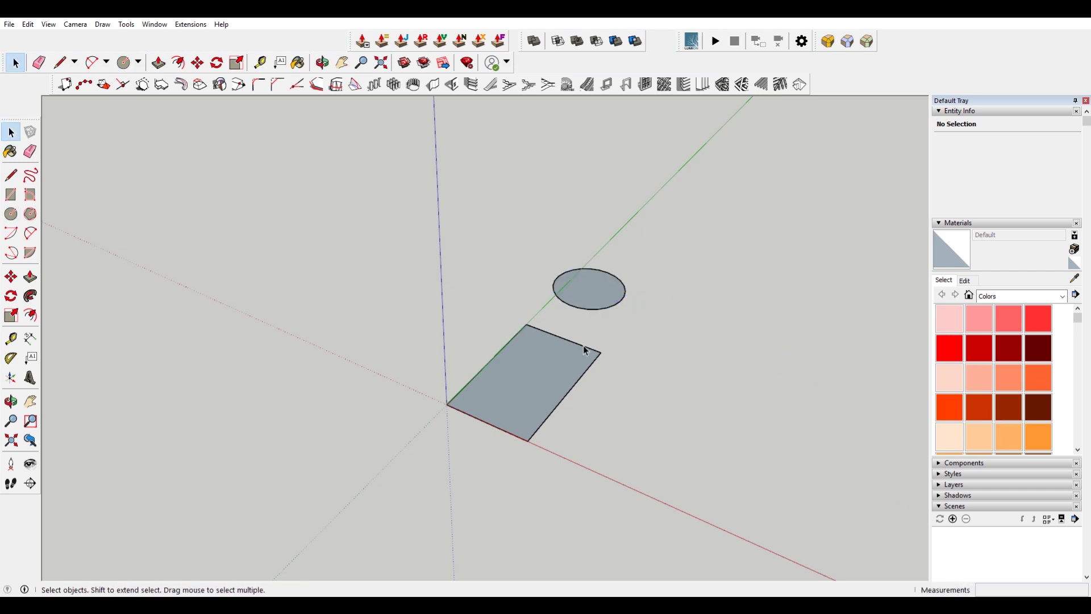
scroll(653, 261, "up", 2)
middle_click_drag(648, 253, 621, 333)
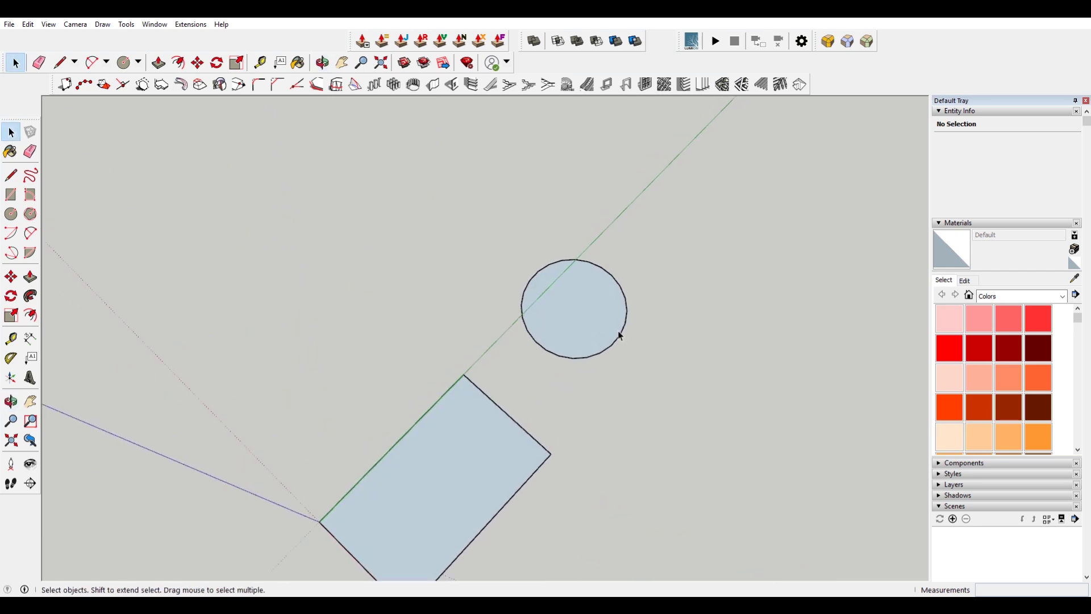
scroll(619, 329, "up", 5)
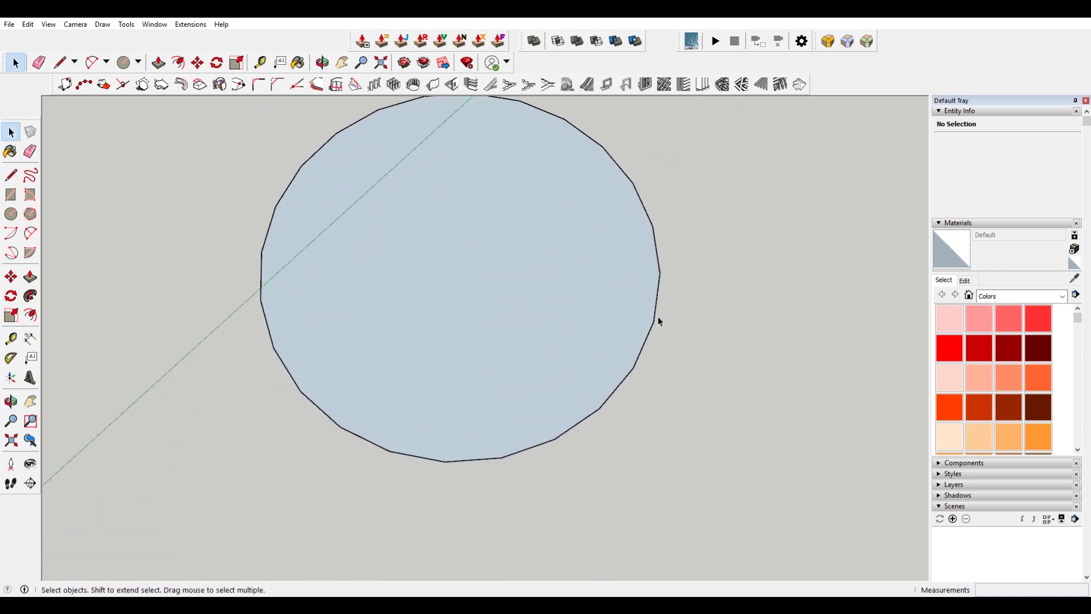
scroll(643, 345, "down", 3)
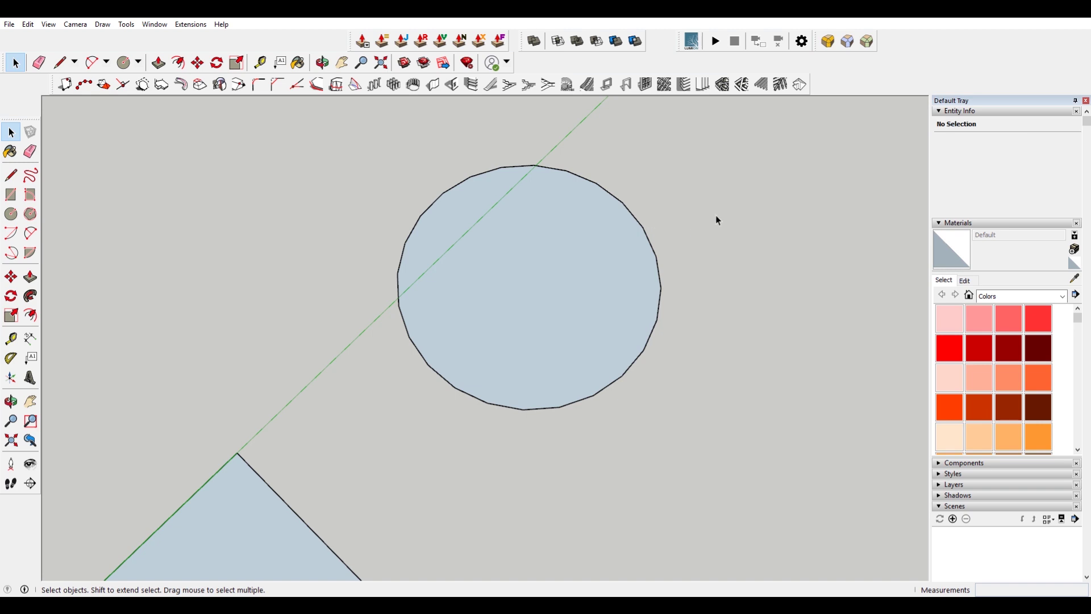
key("l")
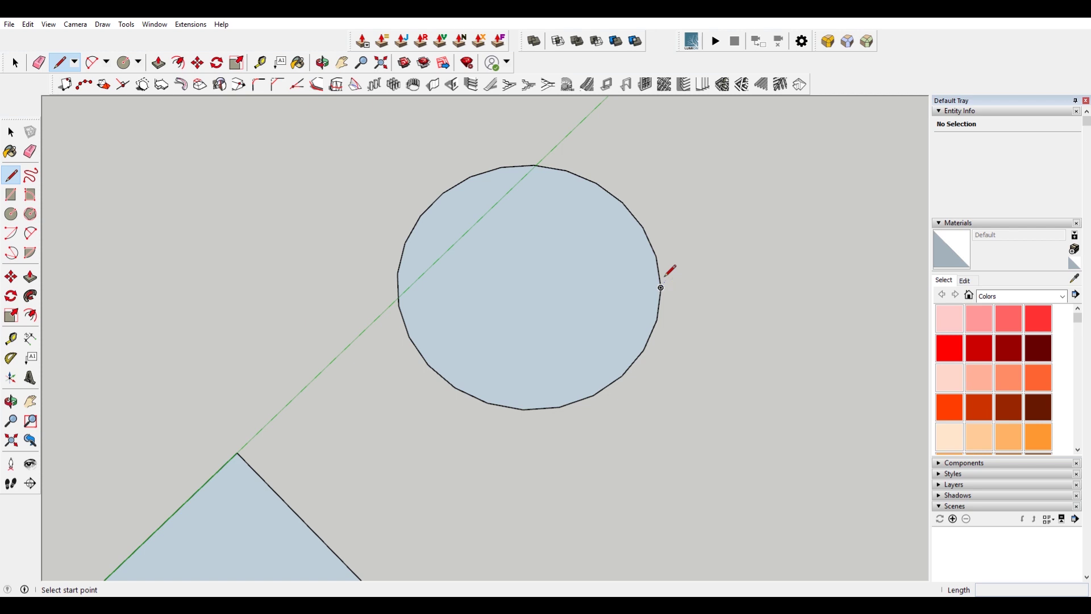
Select the circle with its edges and shift it slightly to the right
scroll(660, 288, "down", 5)
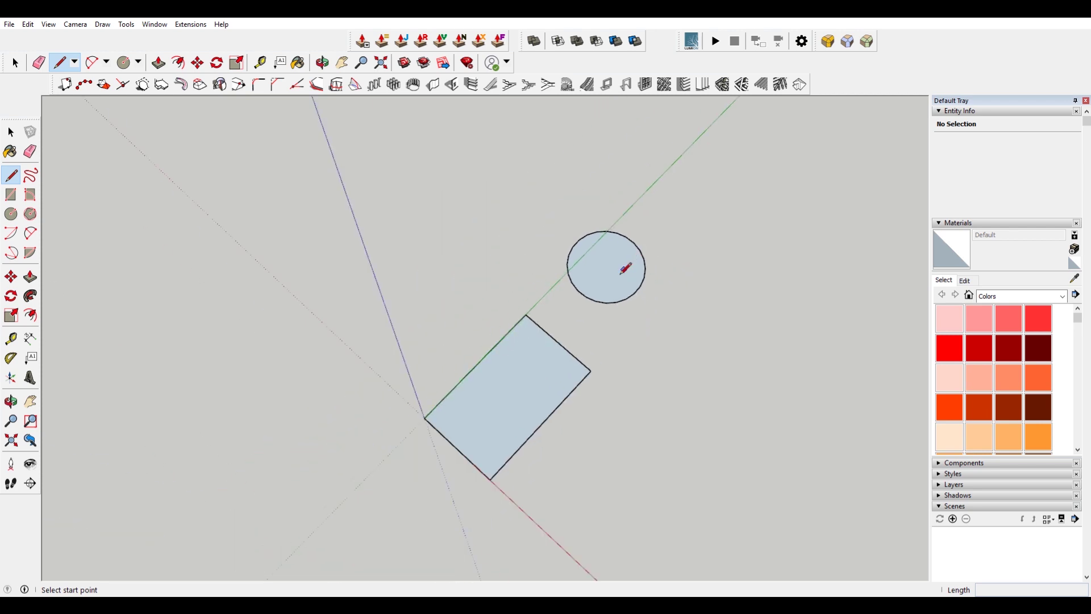
key("space")
double_click(593, 270)
scroll(597, 275, "up", 5)
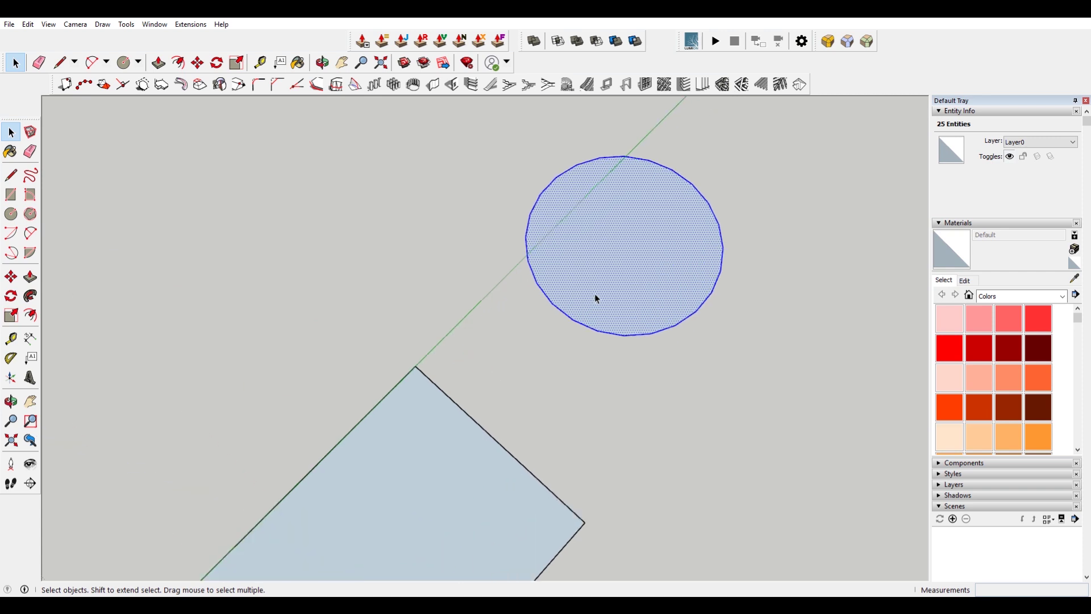
key("m")
left_click(563, 313)
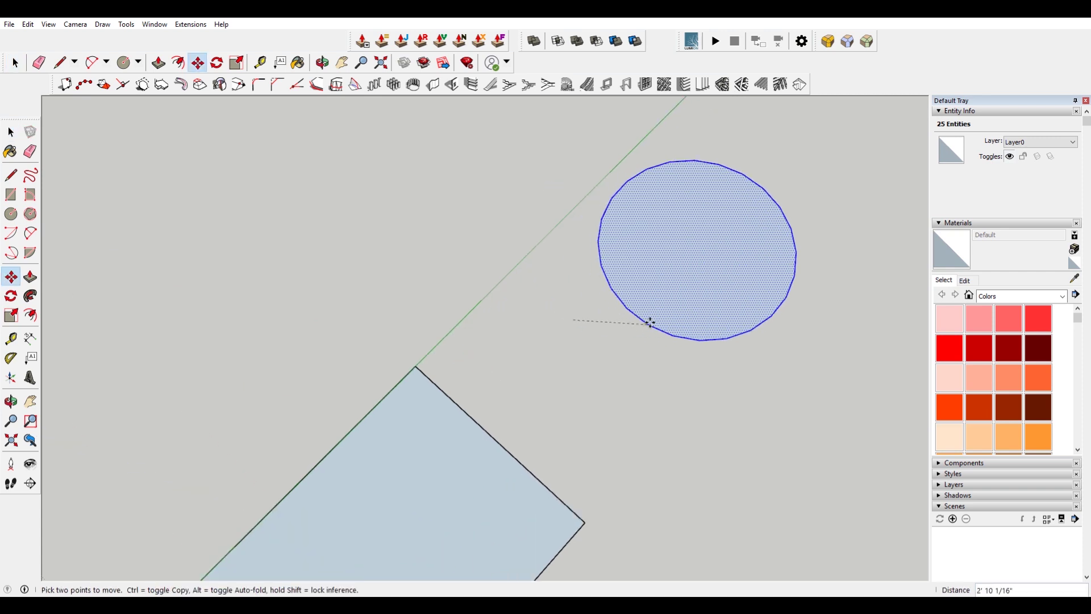
left_click(652, 321)
Draw two lines from the circle's edge to the rectangle's right and far corners
key("l")
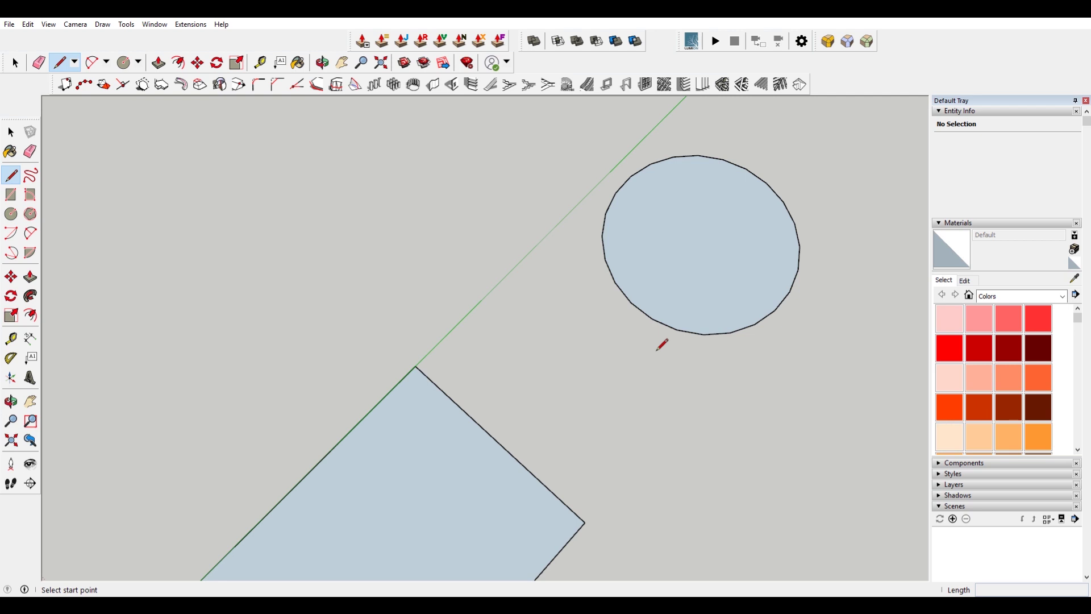
left_click(652, 319)
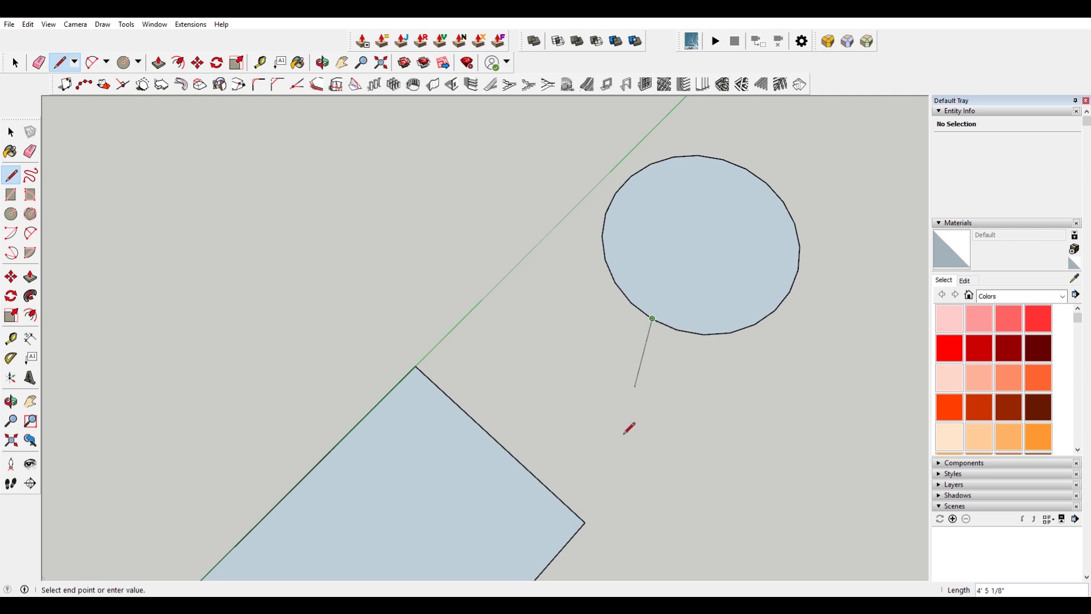
left_click(586, 522)
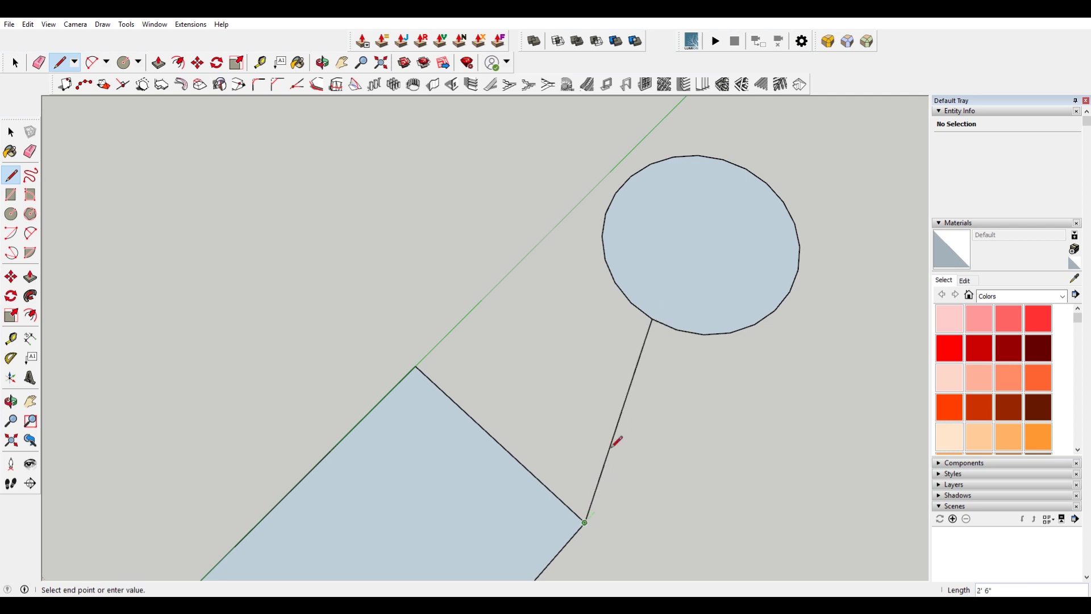
key("Escape")
left_click(631, 302)
left_click(415, 367)
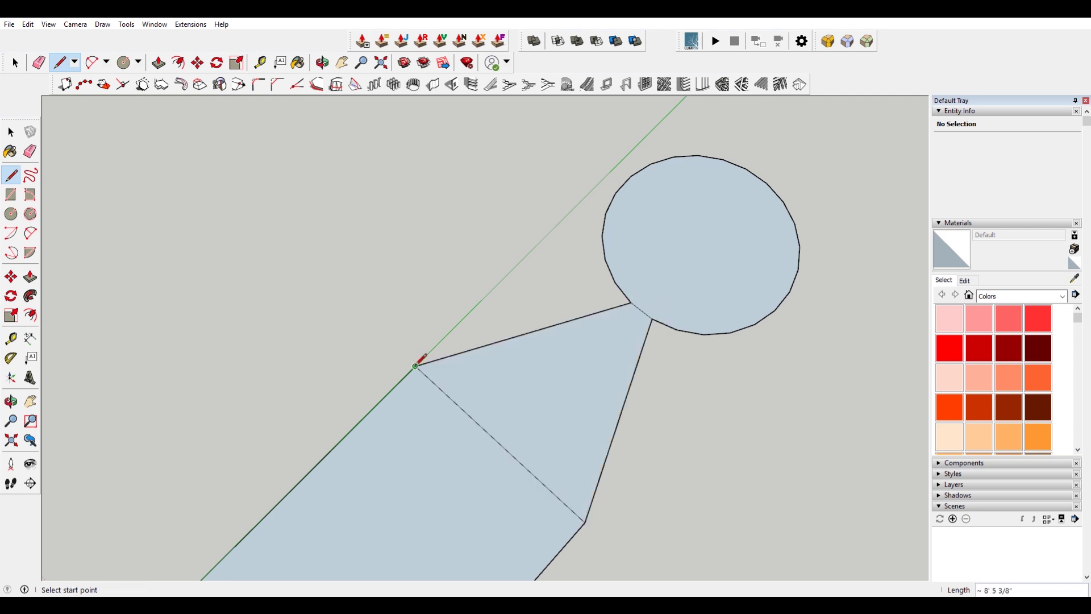
scroll(600, 370, "down", 3)
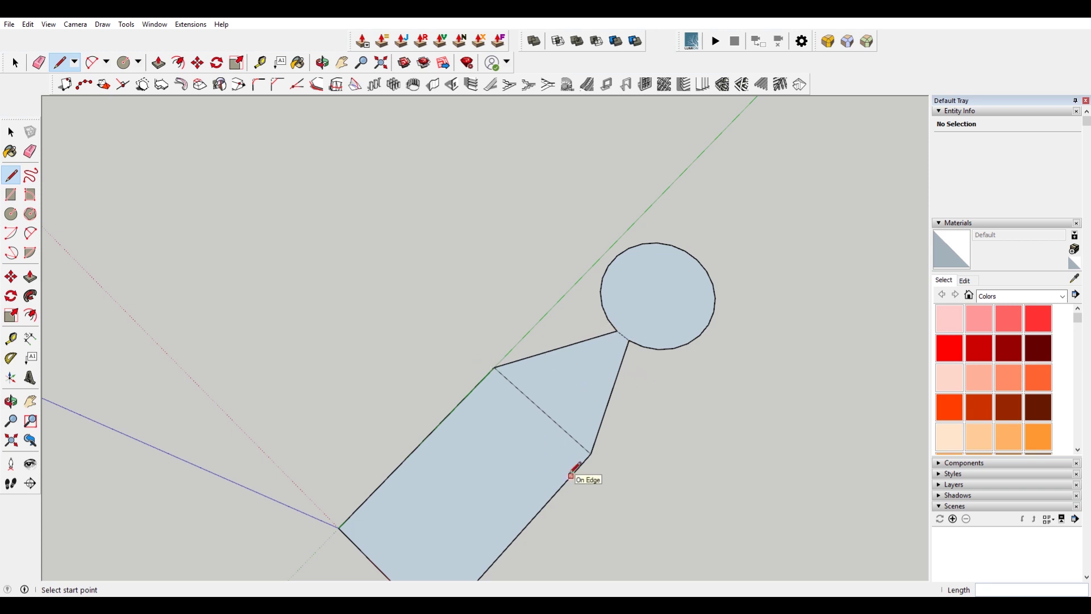
Undo the connecting edges and lift the circle up along the blue axis
key("ctrl+z")
key("ctrl+z")
key("space")
left_click(650, 299)
key("m")
left_click(649, 297)
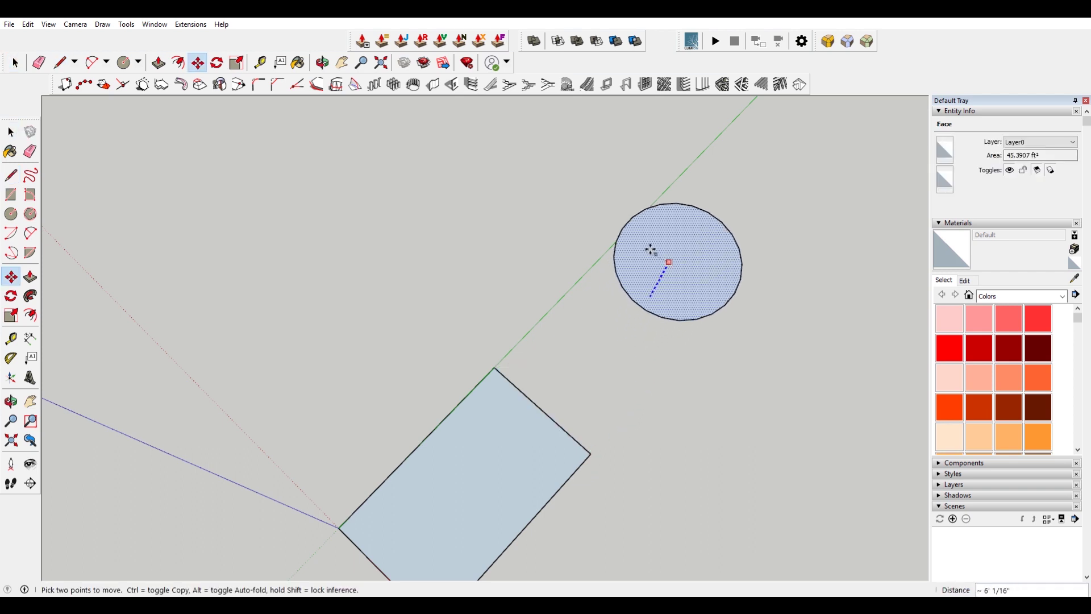
left_click(650, 276)
Draw two lines from the raised circle's edge down to the rectangle's corners
key("l")
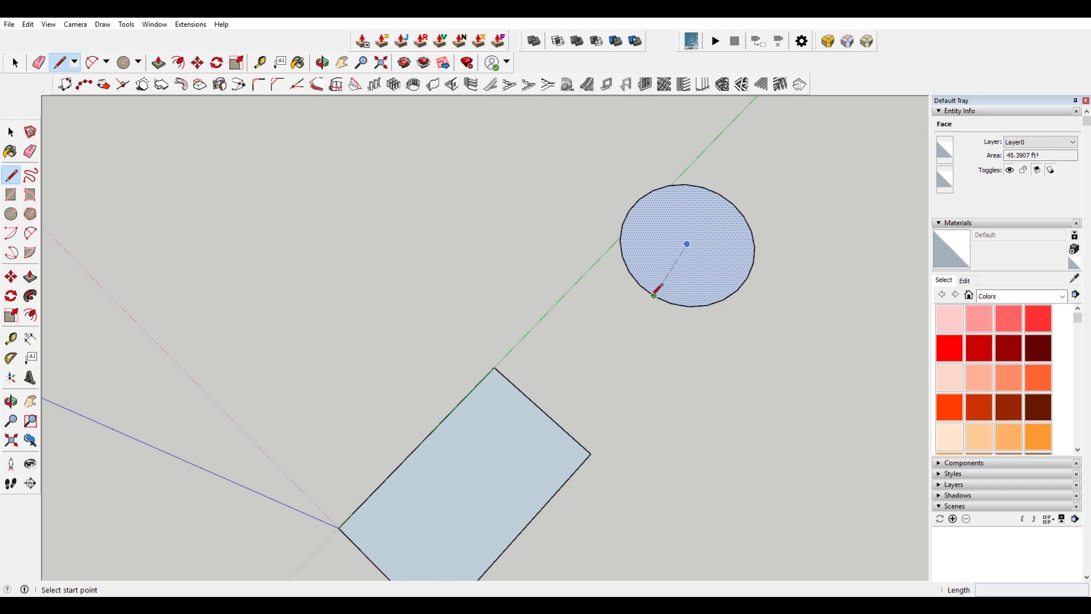
scroll(667, 285, "up", 3)
left_click(655, 296)
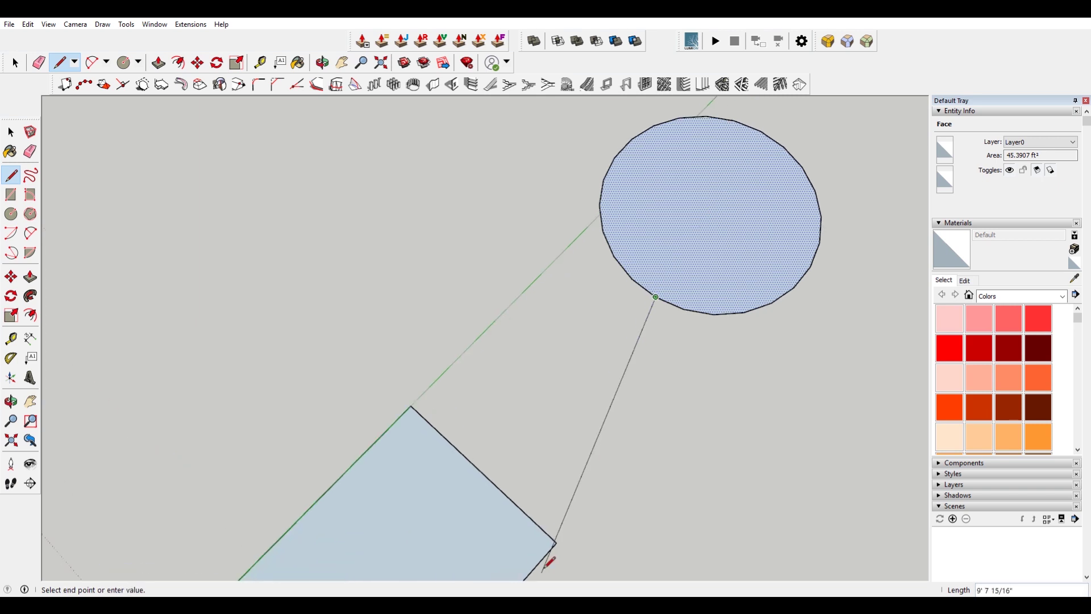
left_click(556, 543)
left_click(632, 278)
left_click(412, 404)
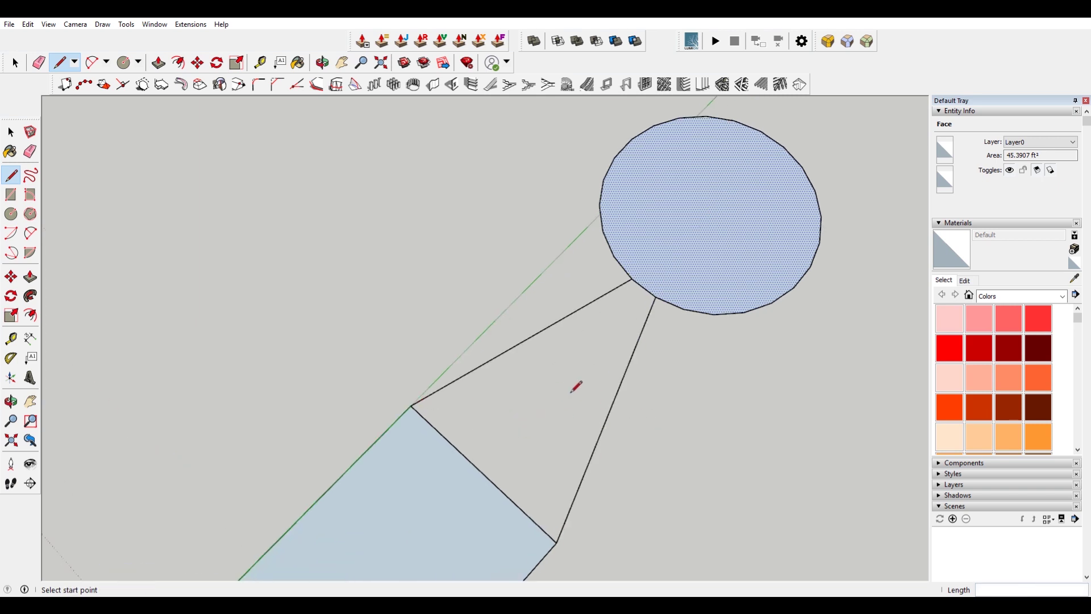
middle_click_drag(574, 382, 574, 284)
Add edges from the quad corner and along the circle's rim to outline the wedge
key("l")
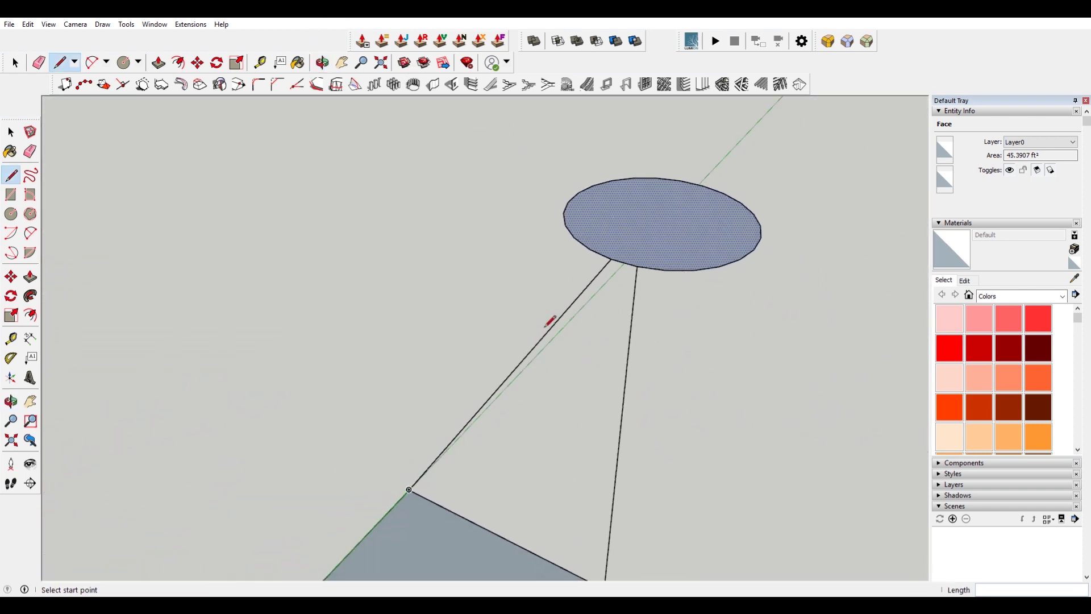
left_click(410, 490)
scroll(608, 506, "down", 2)
left_click(603, 547)
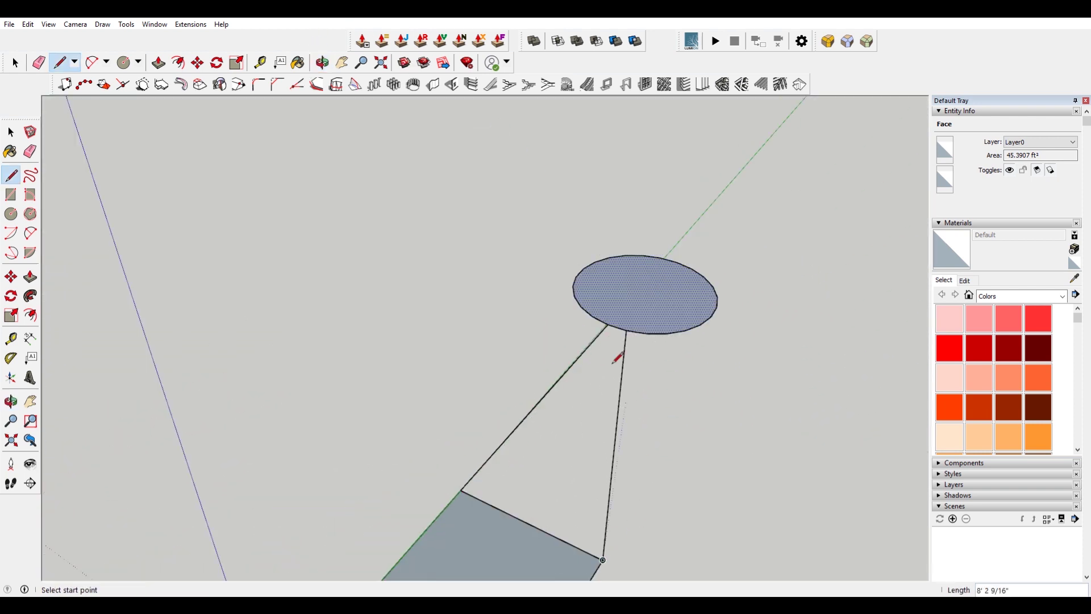
scroll(636, 327, "up", 2)
scroll(636, 327, "up", 2)
middle_click_drag(619, 305, 565, 360)
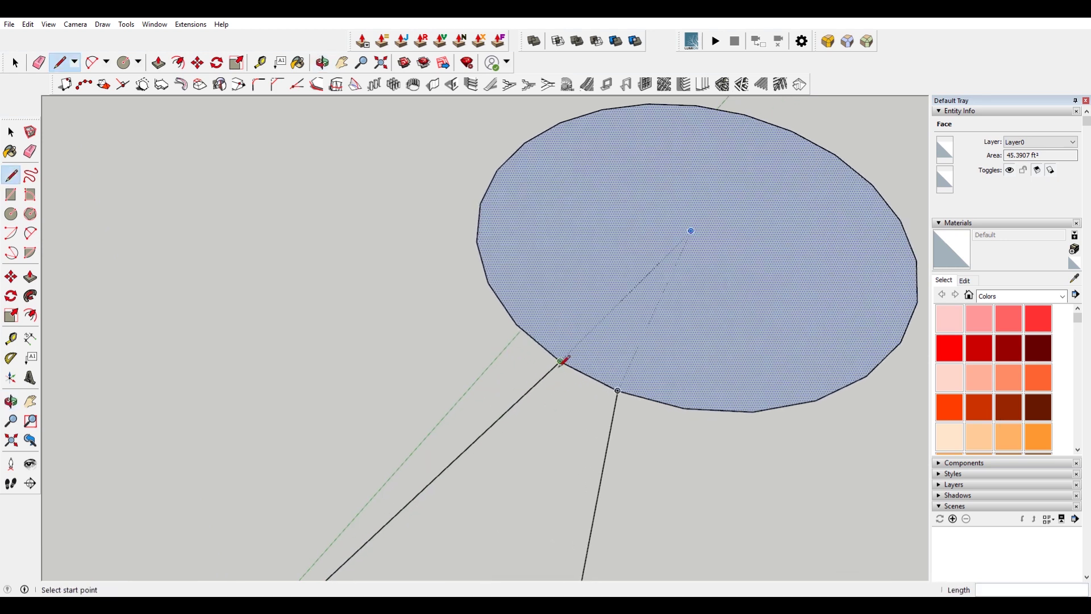
left_click(560, 361)
left_click(619, 392)
scroll(591, 298, "down", 3)
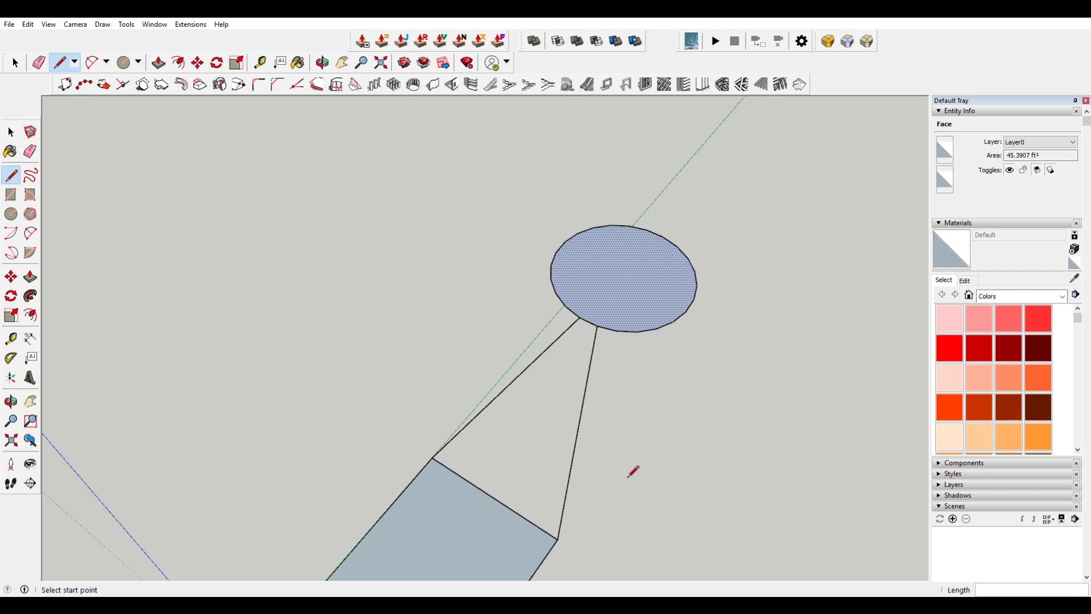
Draw an edge from the circle-rim endpoint to the lower quad corner, closing the wedge face
left_click(580, 317)
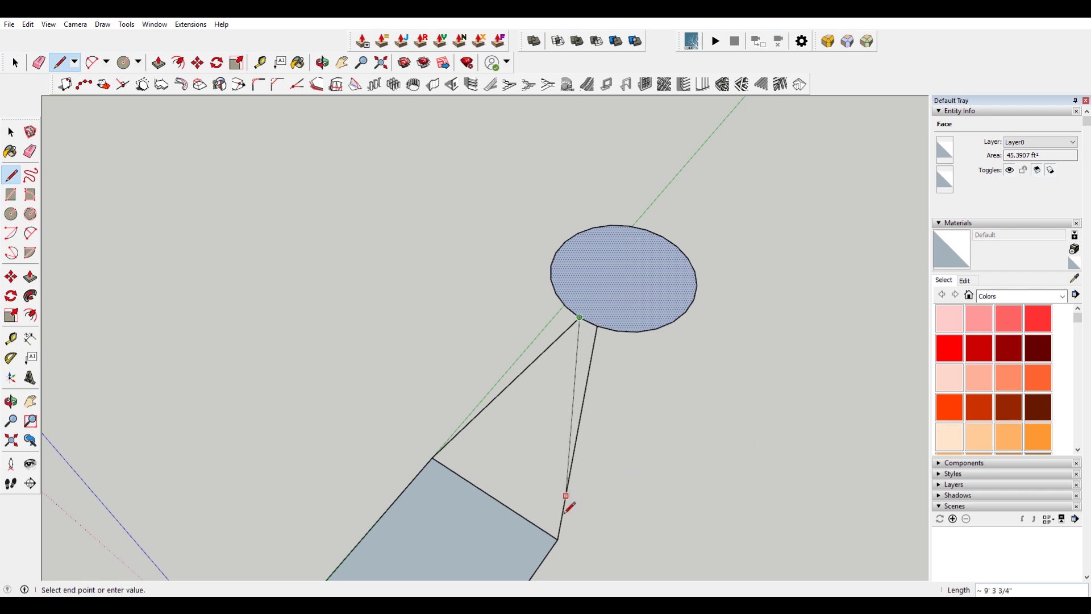
left_click(558, 539)
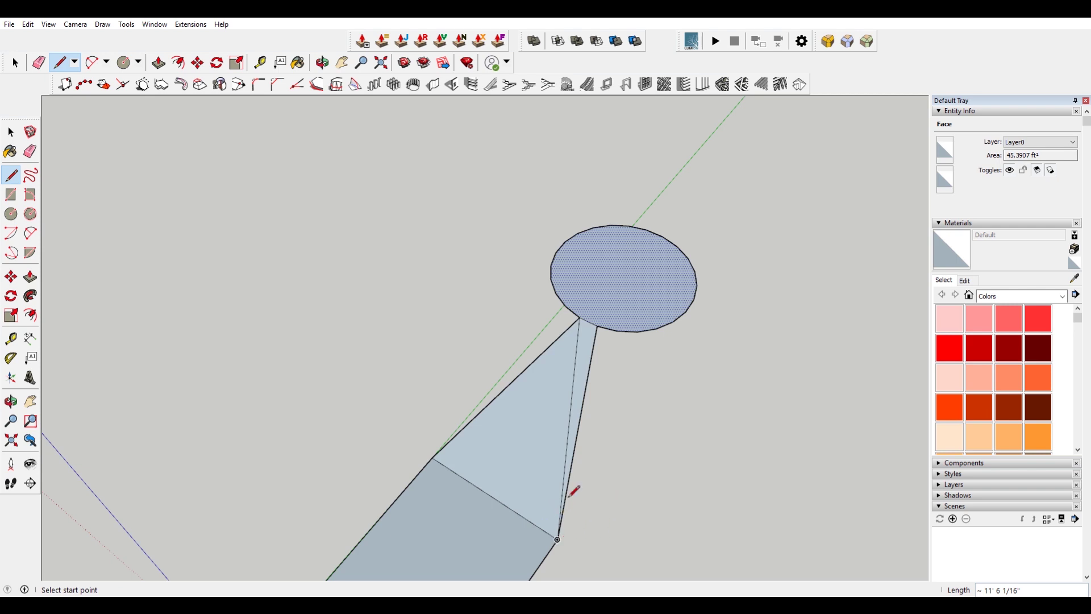
middle_click_drag(621, 358, 613, 362)
key("space")
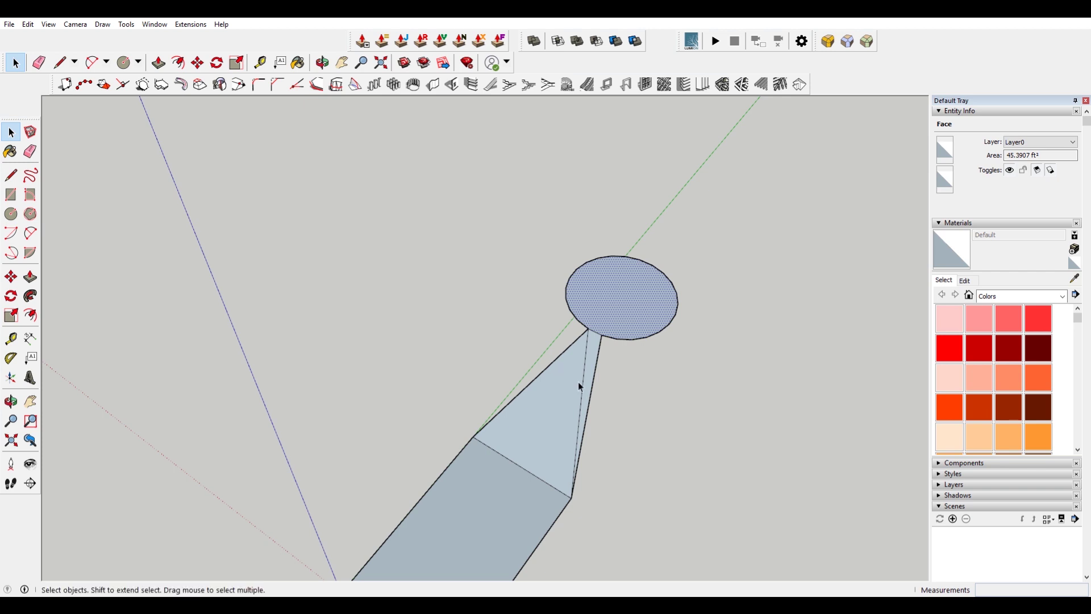
Orbit around the sloped face and select one of its edges to inspect it
middle_click_drag(579, 383, 531, 353)
left_click(540, 342)
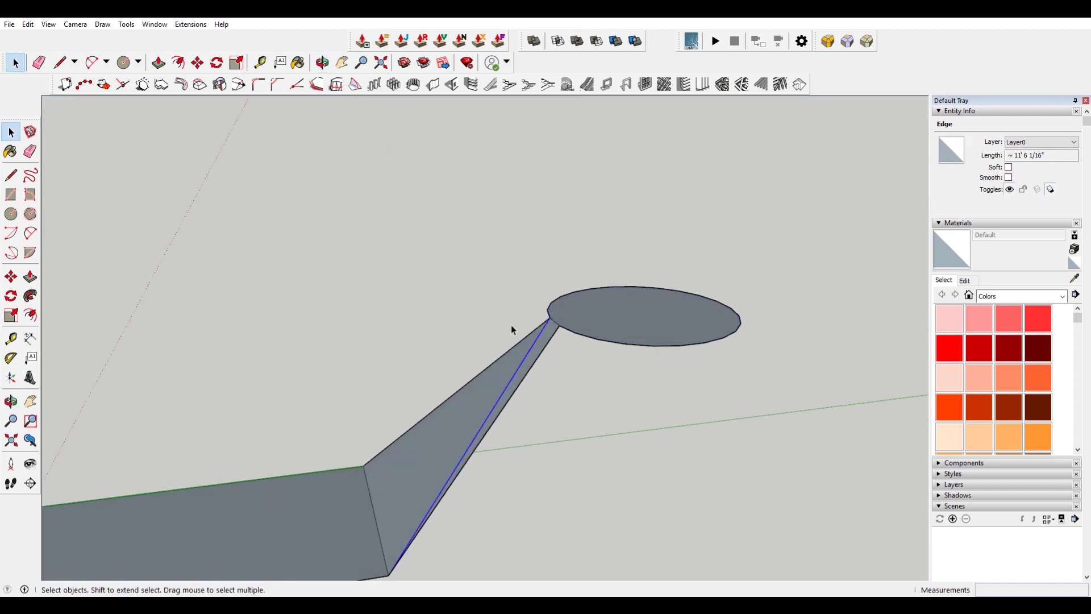
middle_click_drag(510, 325, 559, 372)
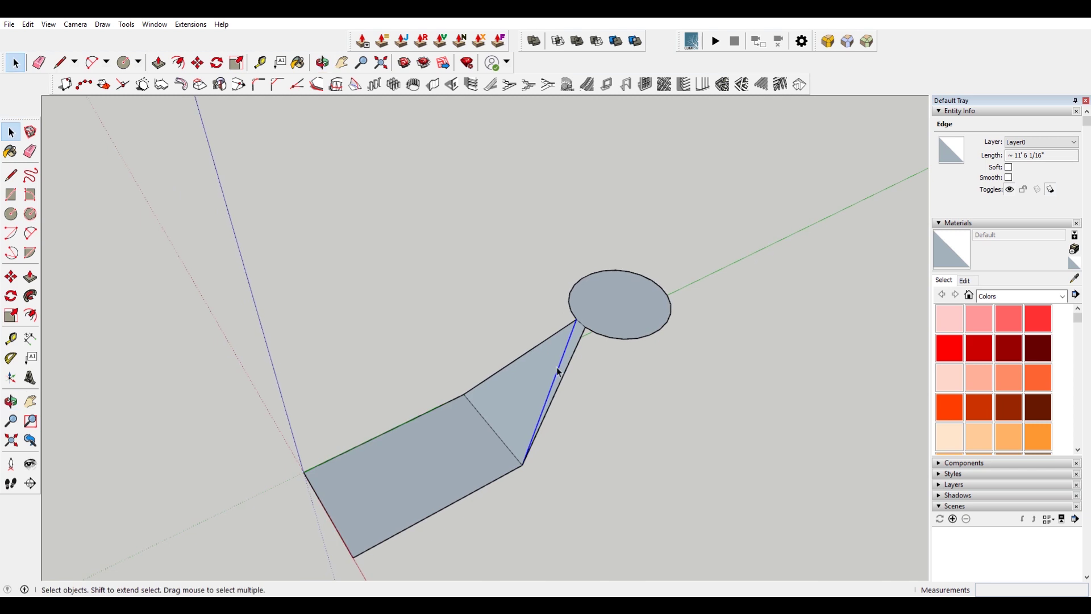
left_click(584, 382)
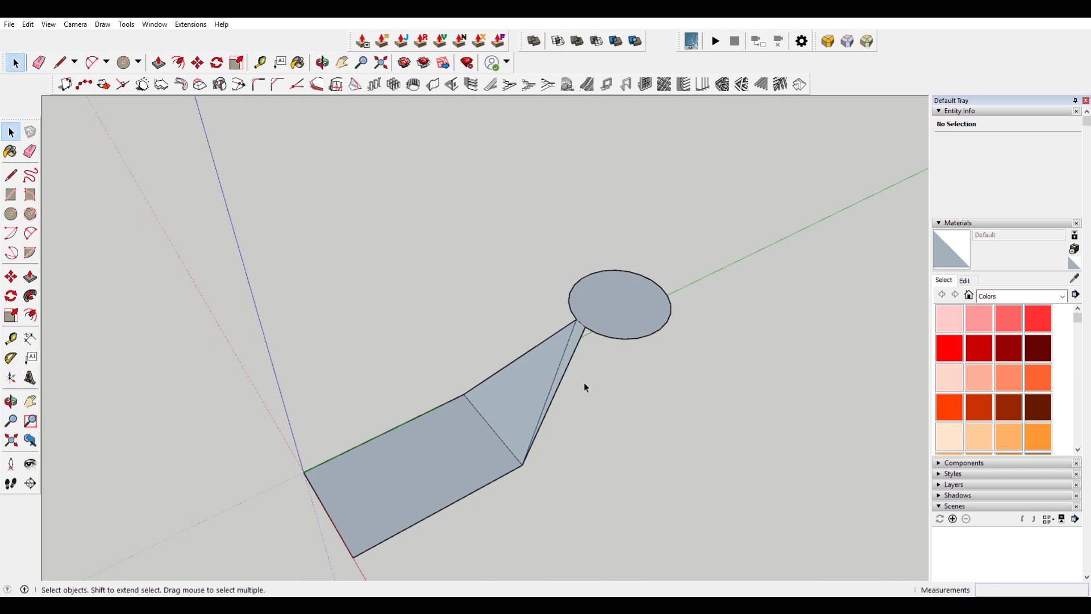
scroll(589, 359, "up", 3)
Erase the wedge's diagonal edge, undo that, and hide the edge instead
key("e")
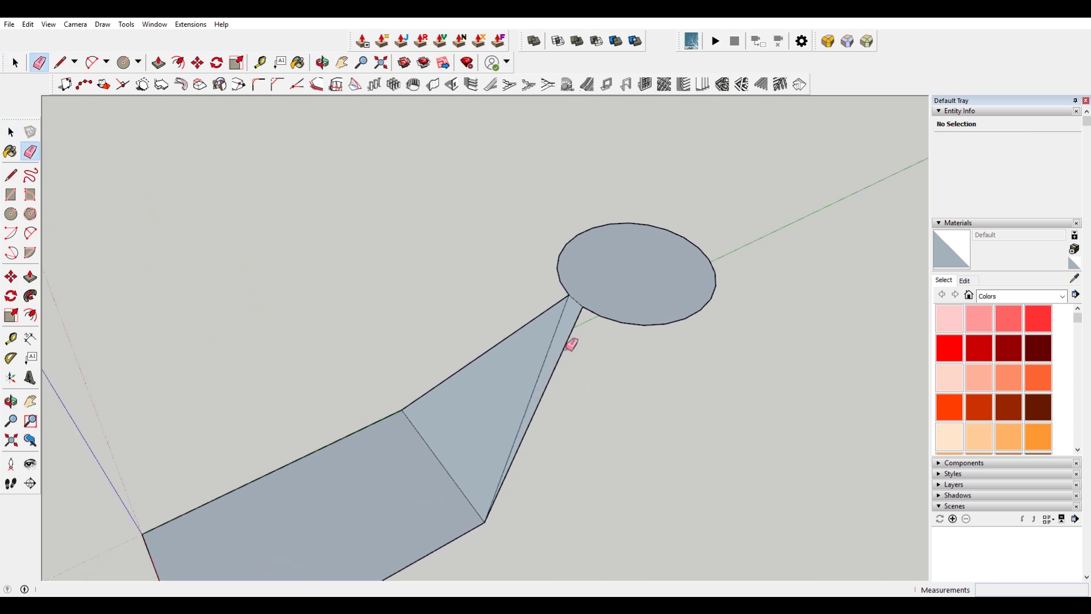
left_click(563, 312)
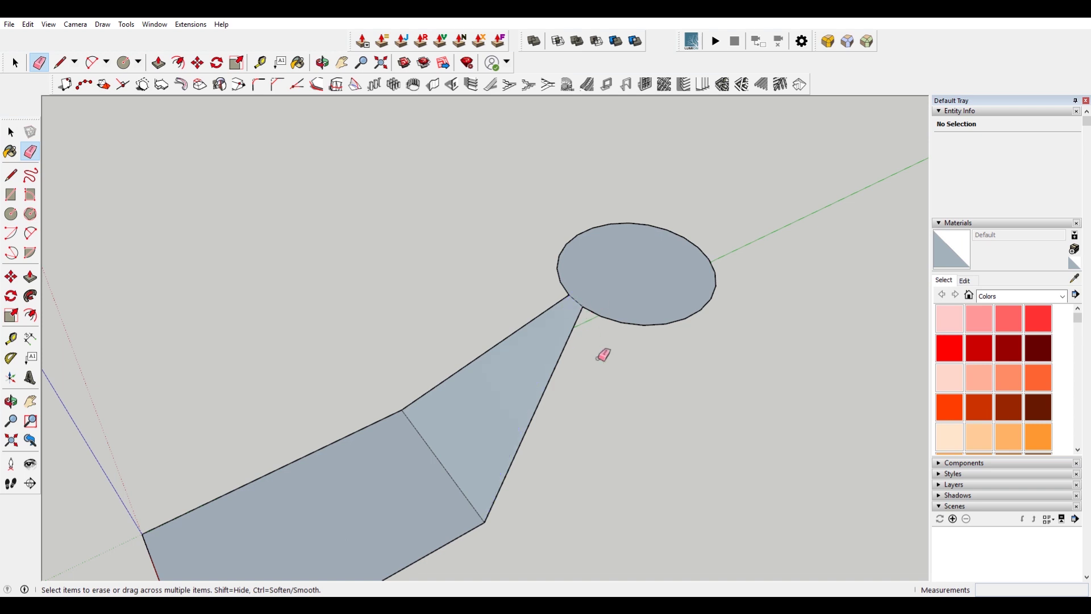
key("space")
key("ctrl+z")
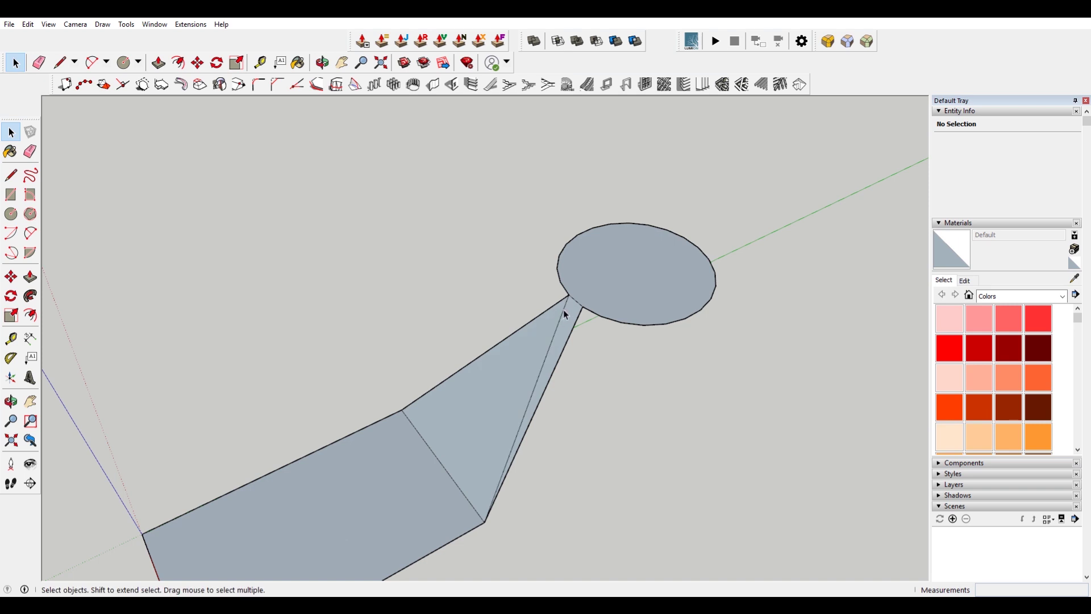
left_click(565, 315)
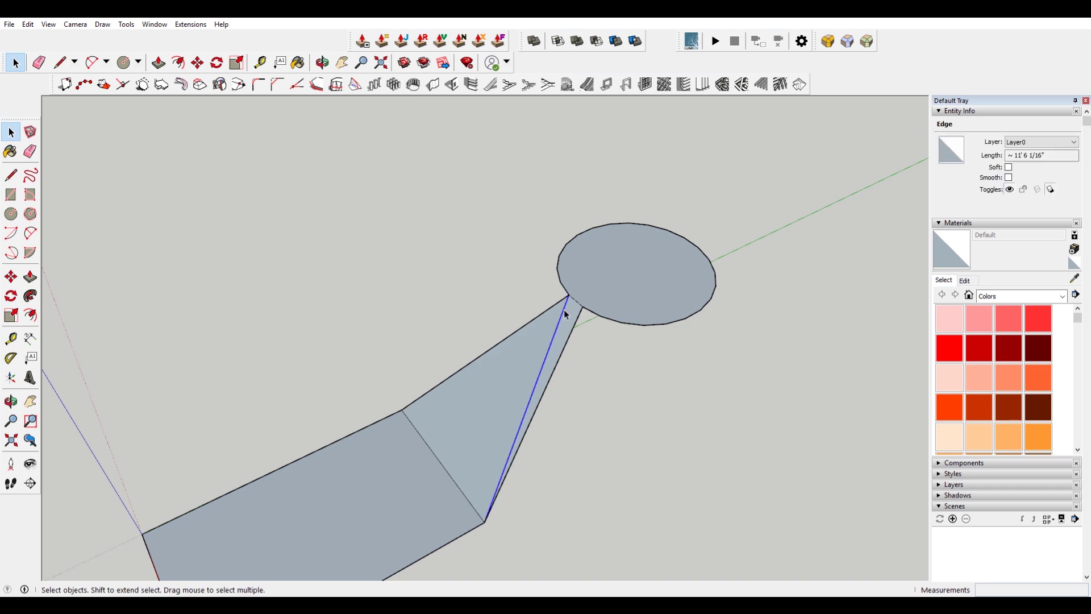
right_click(565, 314)
left_click(611, 341)
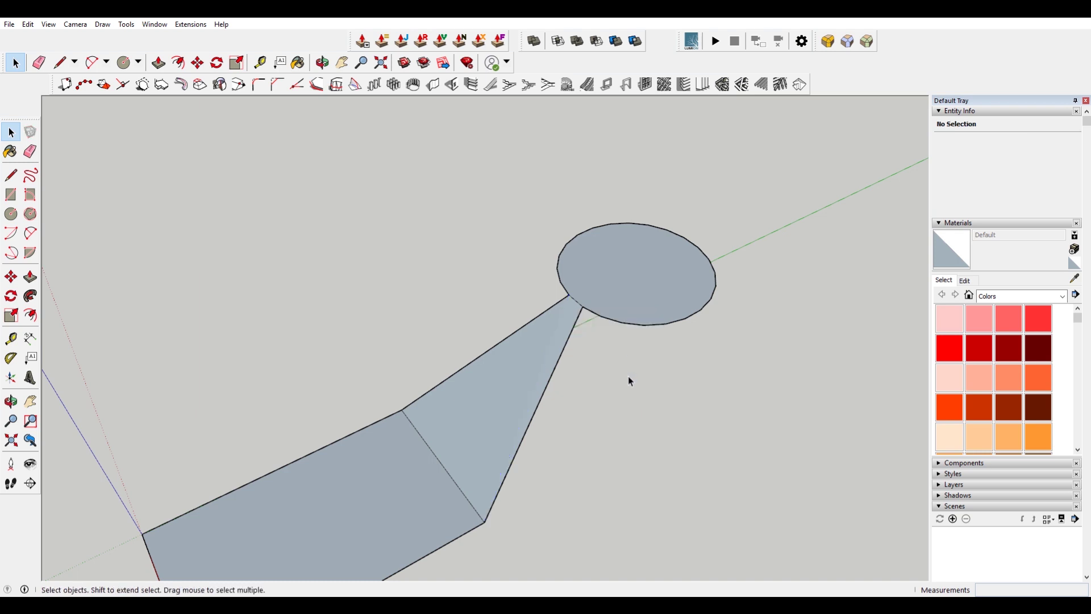
Turn on View > Hidden Geometry to check the hidden edge, then turn it back off
left_click(49, 24)
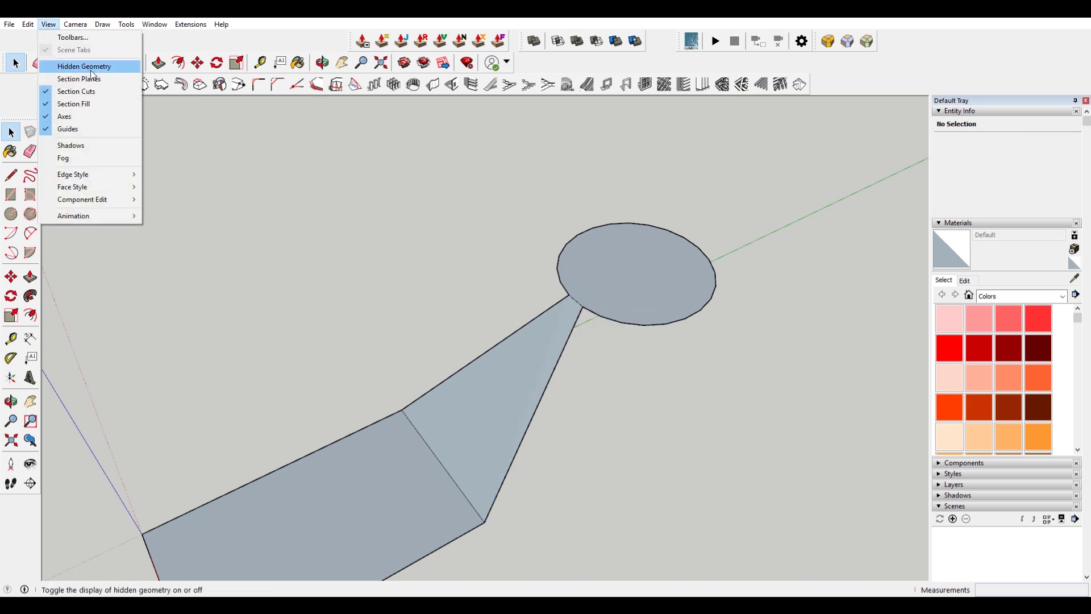
left_click(75, 67)
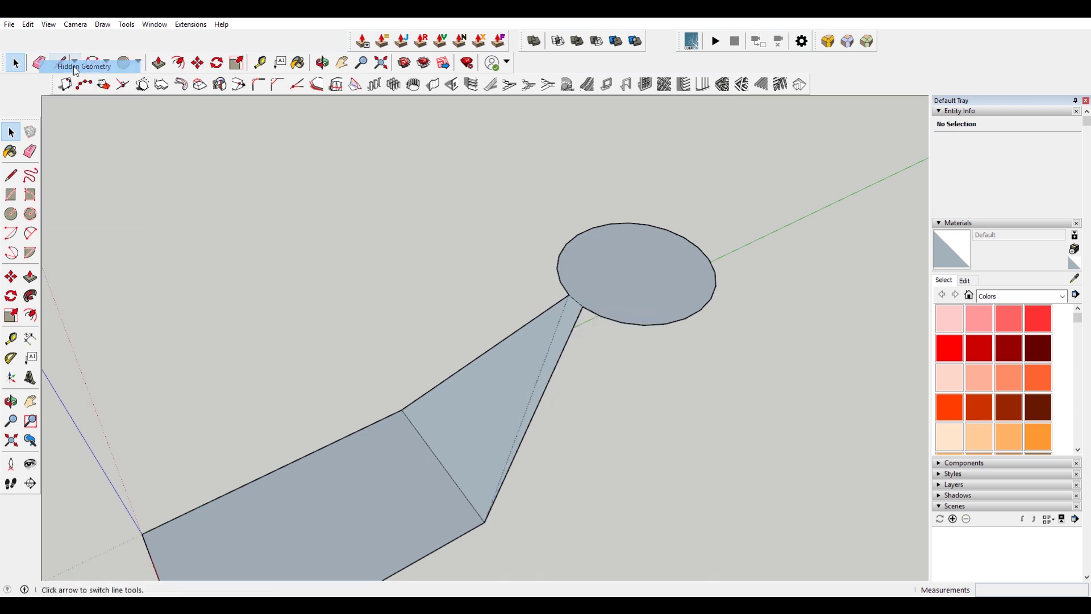
middle_click_drag(492, 296, 590, 309)
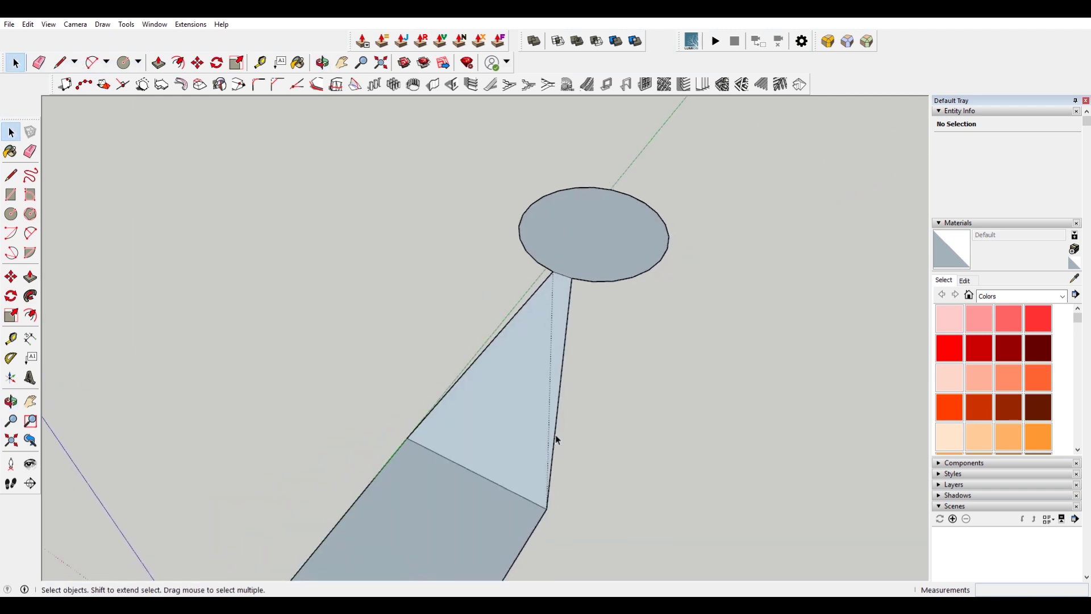
left_click(49, 25)
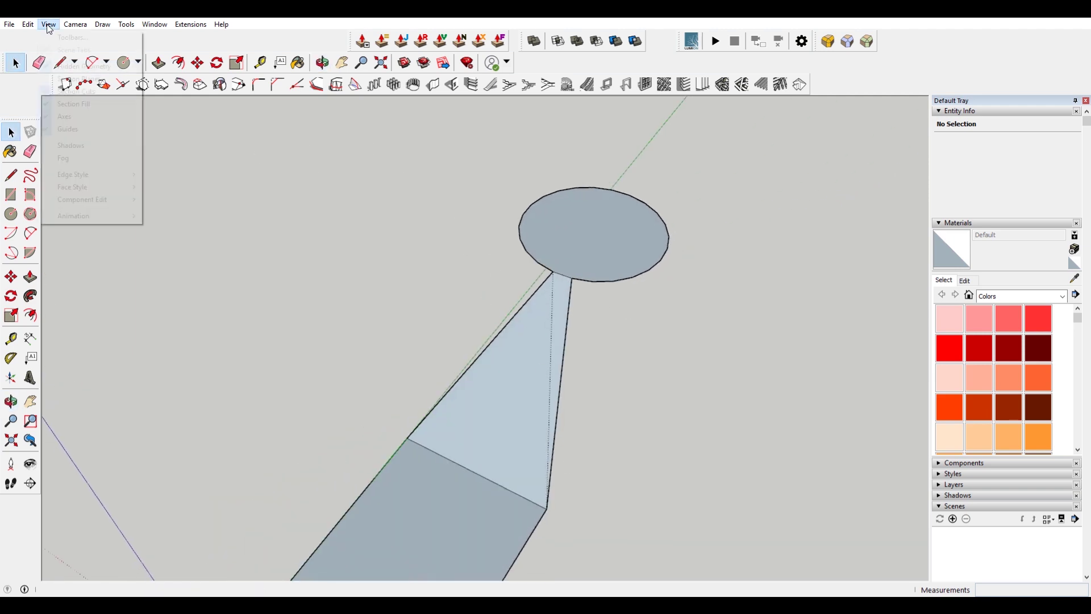
left_click(75, 67)
middle_click_drag(483, 318, 352, 255)
left_click_drag(542, 253, 516, 366)
key("space")
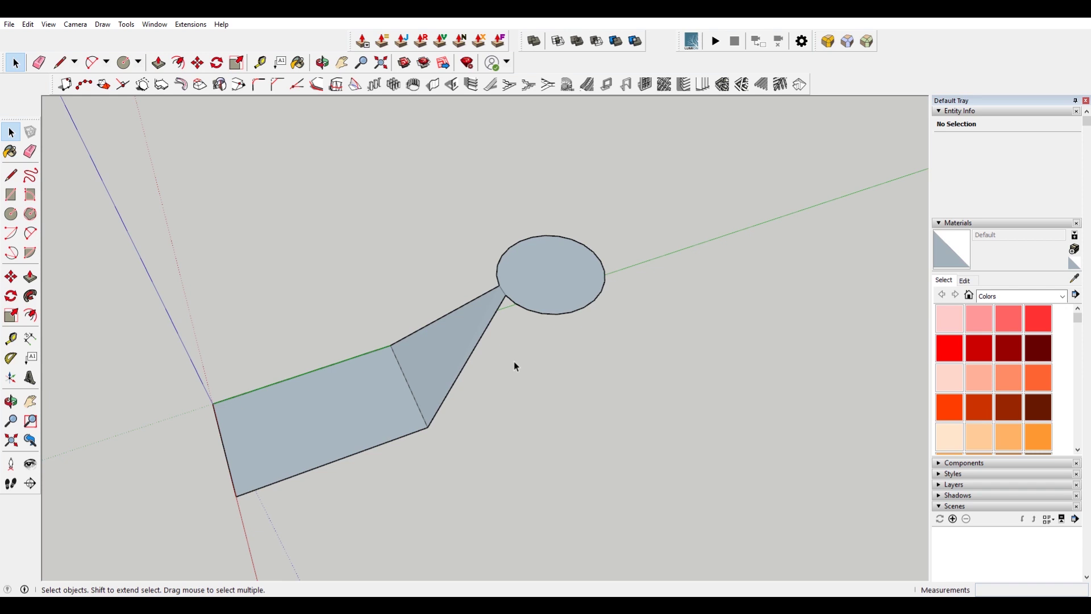
mouse_move(516, 347)
middle_mouse_down()
mouse_move(579, 341)
mouse_move(528, 348)
middle_mouse_up()
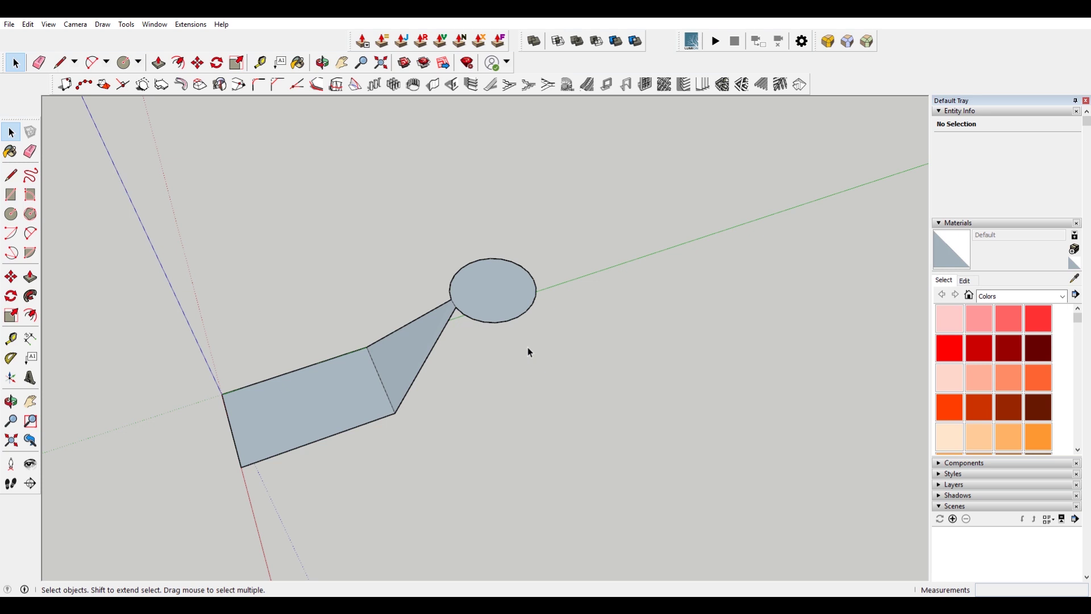
middle_click_drag(663, 358, 653, 210)
Draw a two-point arc below the model, undo it, and redraw it
key("a")
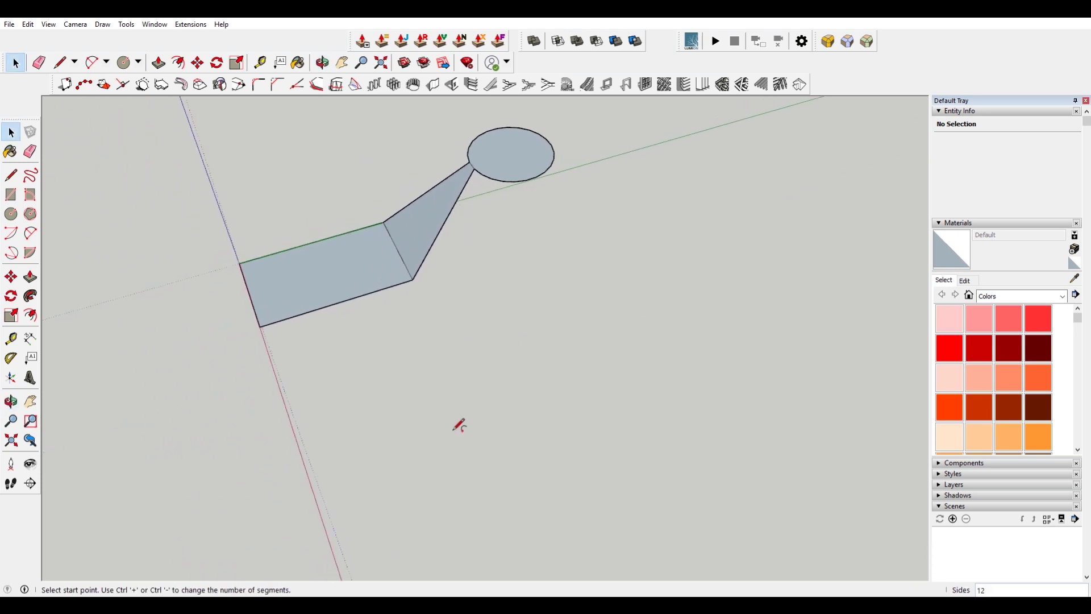
left_click(392, 429)
left_click(610, 372)
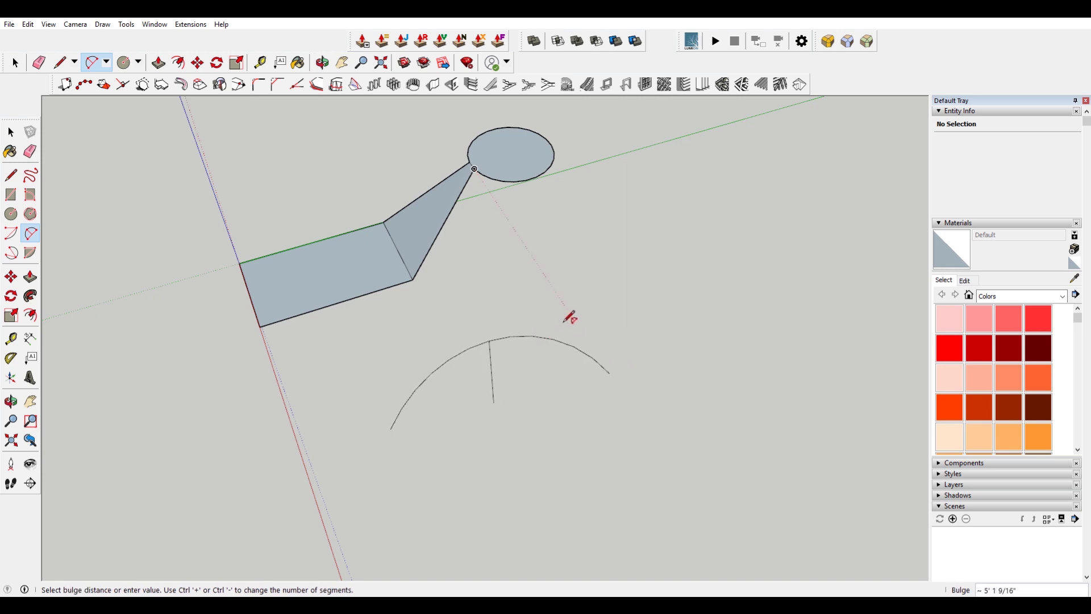
left_click(463, 359)
key("o")
left_click_drag(460, 360, 738, 268)
key("a")
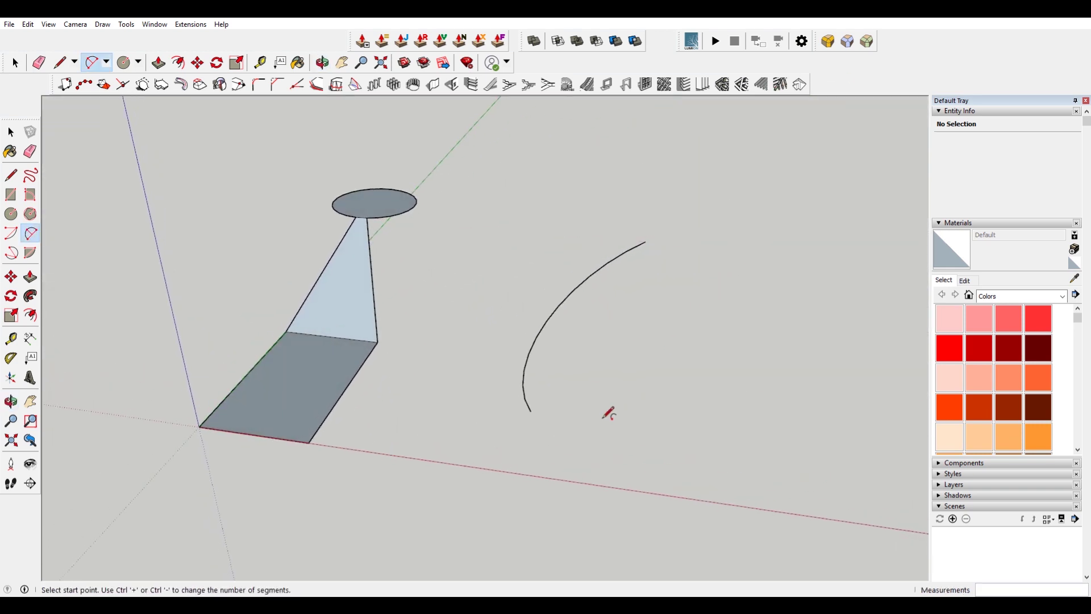
key("ctrl+z")
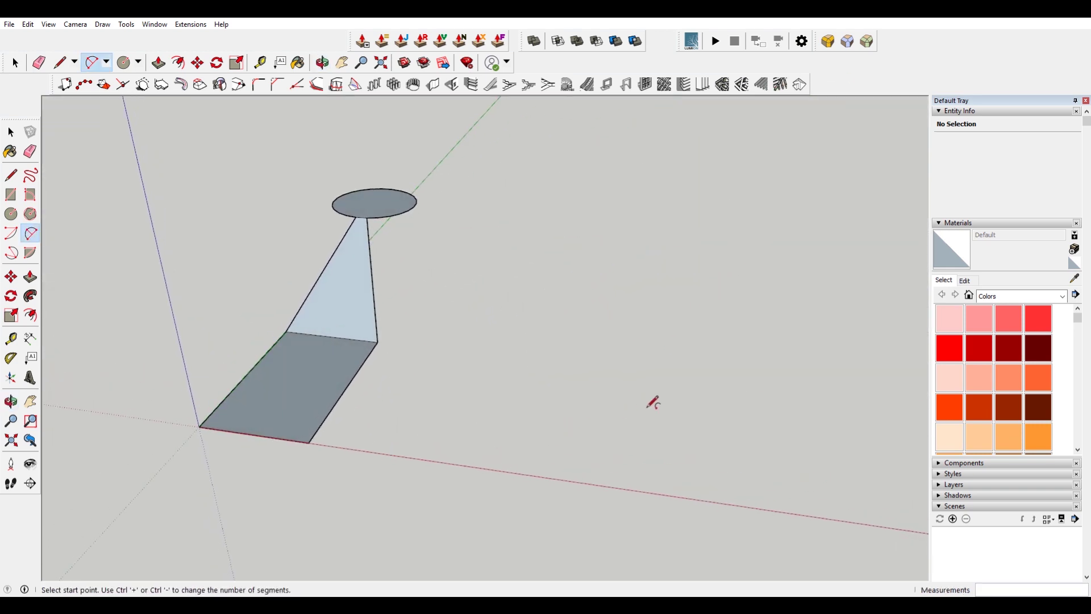
left_click(531, 431)
left_click(707, 362)
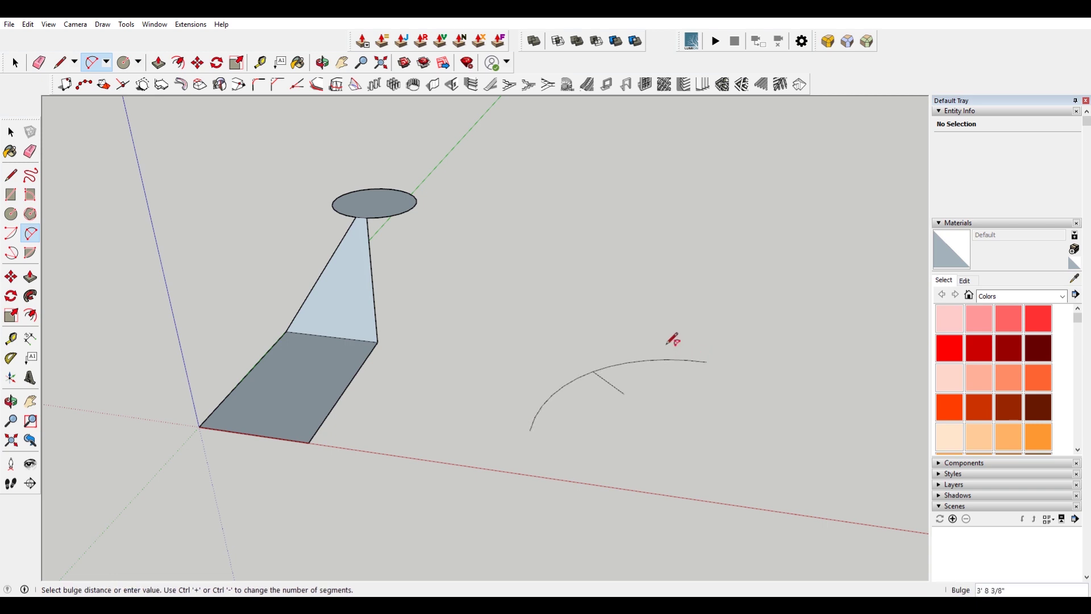
left_click(673, 339)
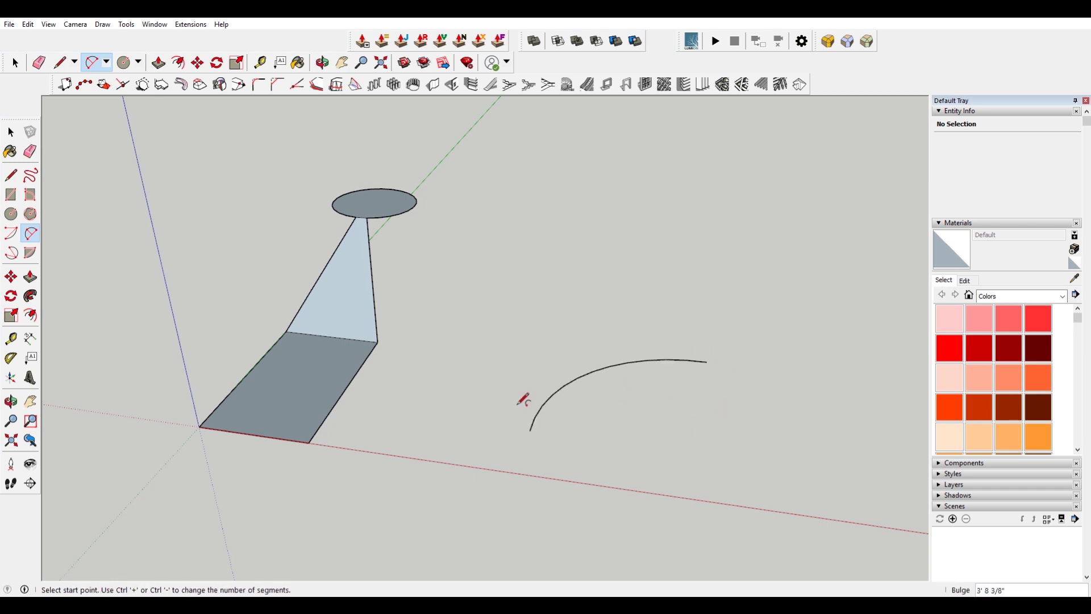
Draw a second arc from the first arc's endpoint to close the pointed leaf shape
key("space")
key("a")
left_click(725, 394)
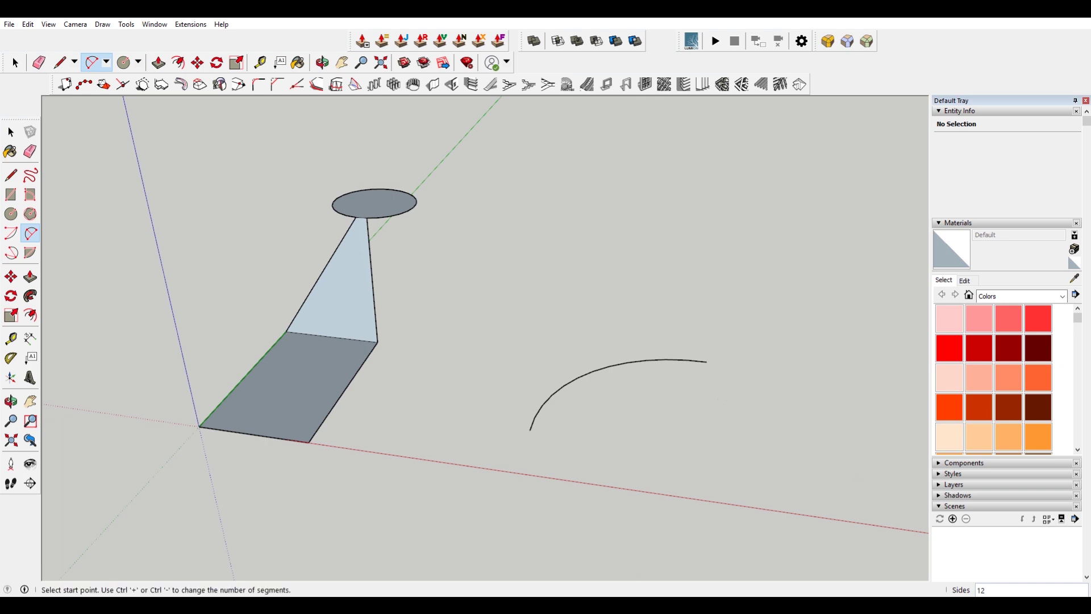
middle_click_drag(684, 381, 623, 251)
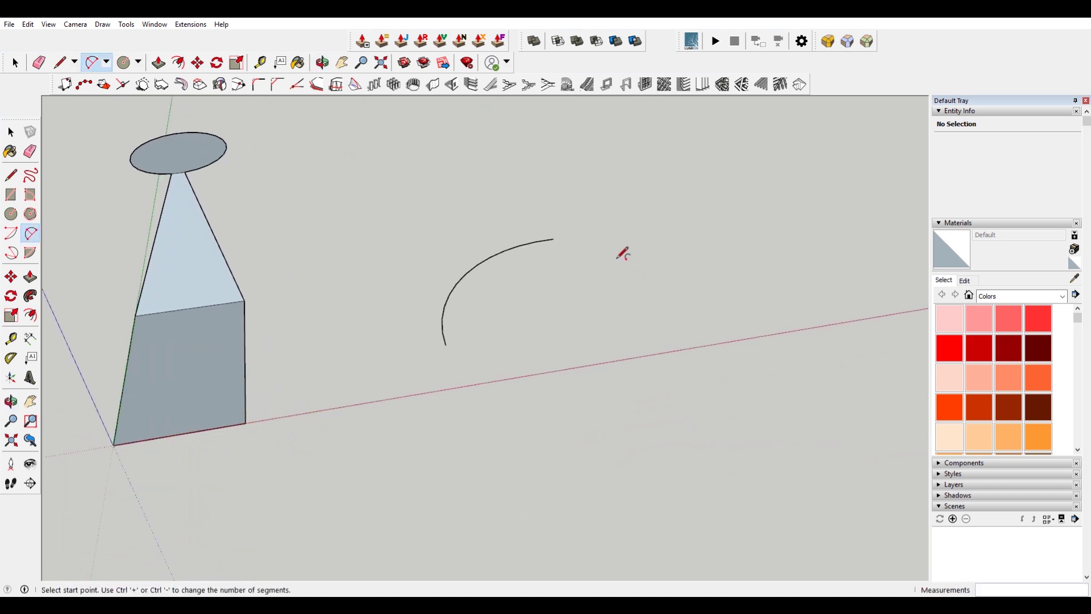
left_click(553, 238)
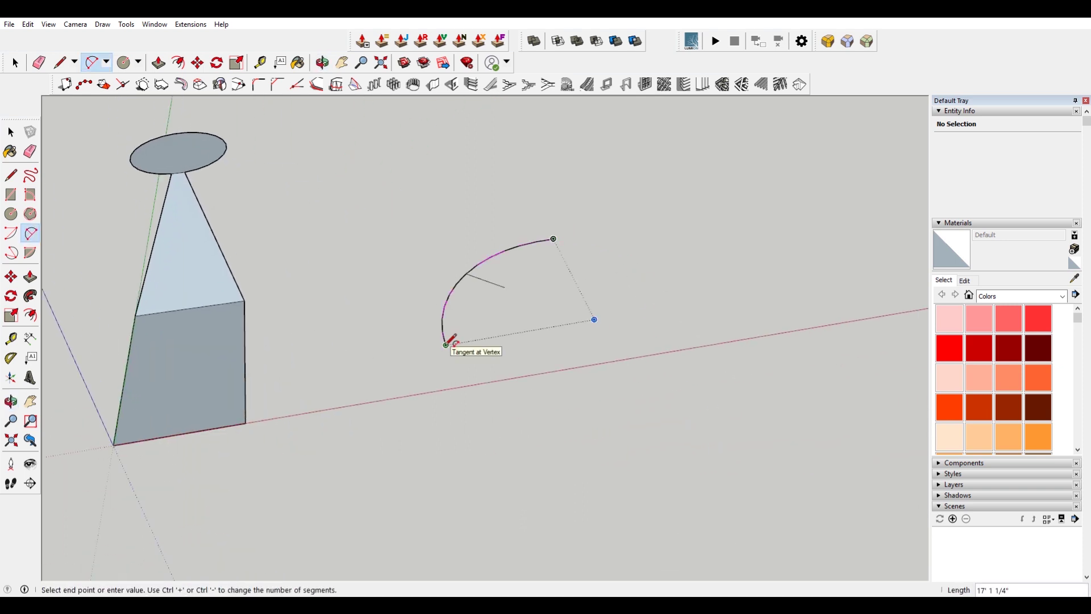
middle_click_drag(486, 309, 435, 309)
key("Escape")
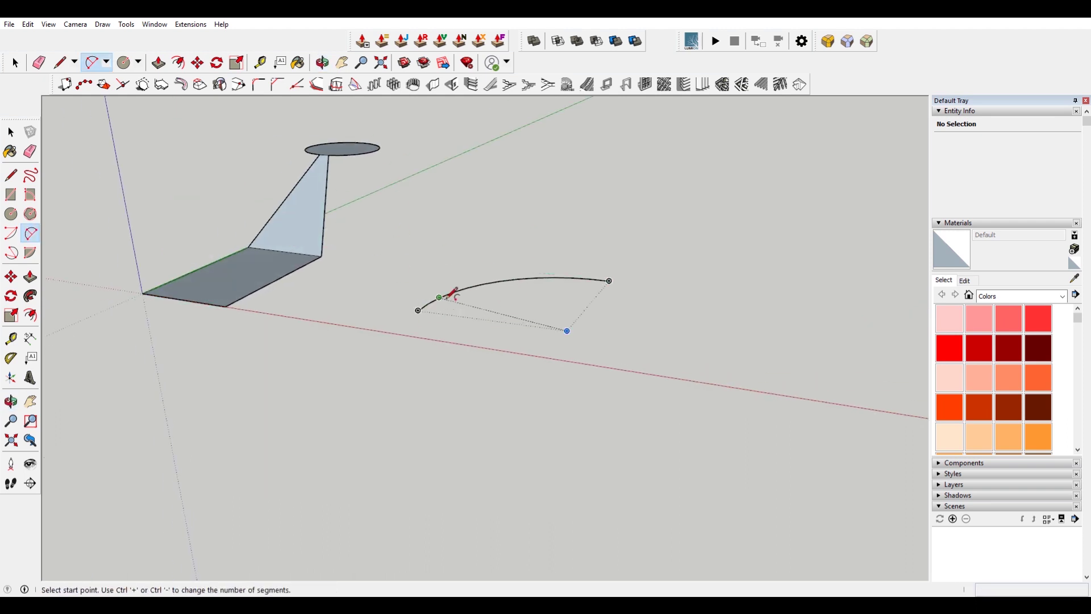
left_click(418, 310)
left_click(609, 281)
left_click(568, 236)
middle_click_drag(568, 235, 647, 341)
key("space")
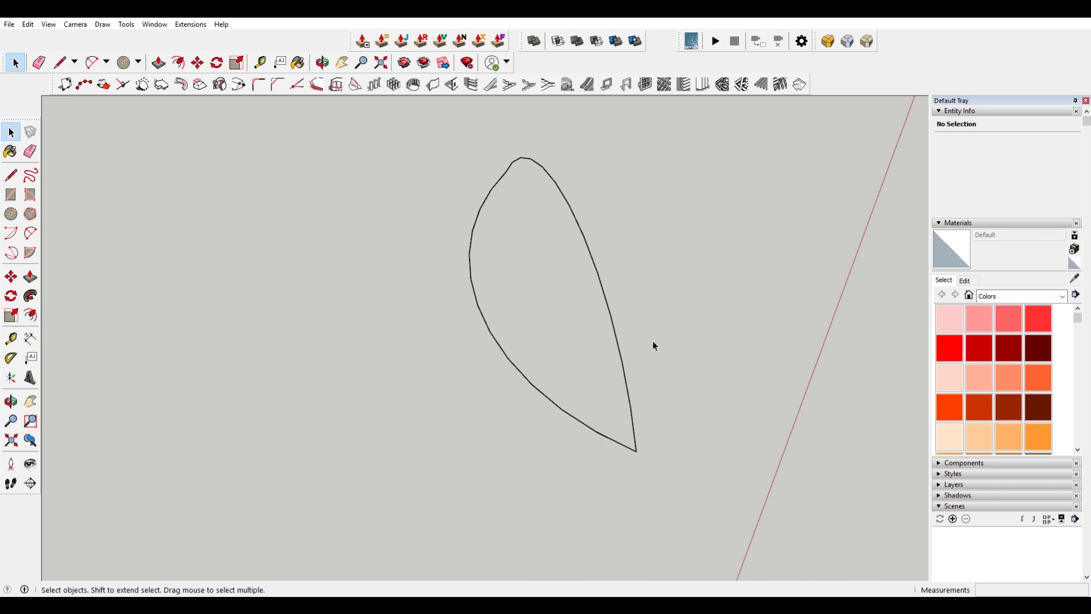
Select both arcs, apply Explode Curve, and pick a single segment to confirm
middle_click_drag(654, 339, 694, 356)
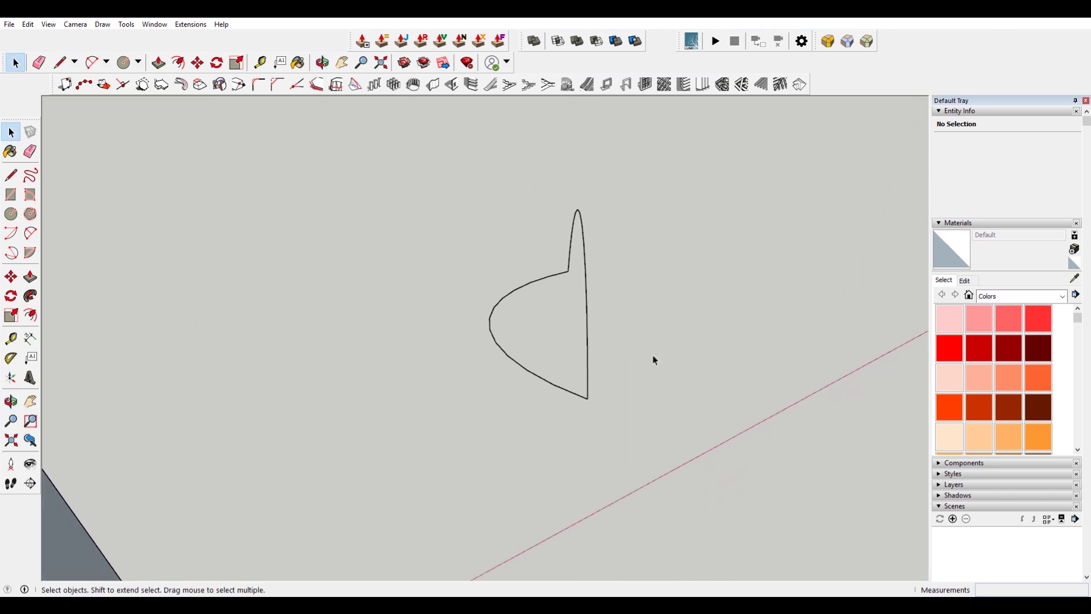
scroll(572, 382, "up", 3)
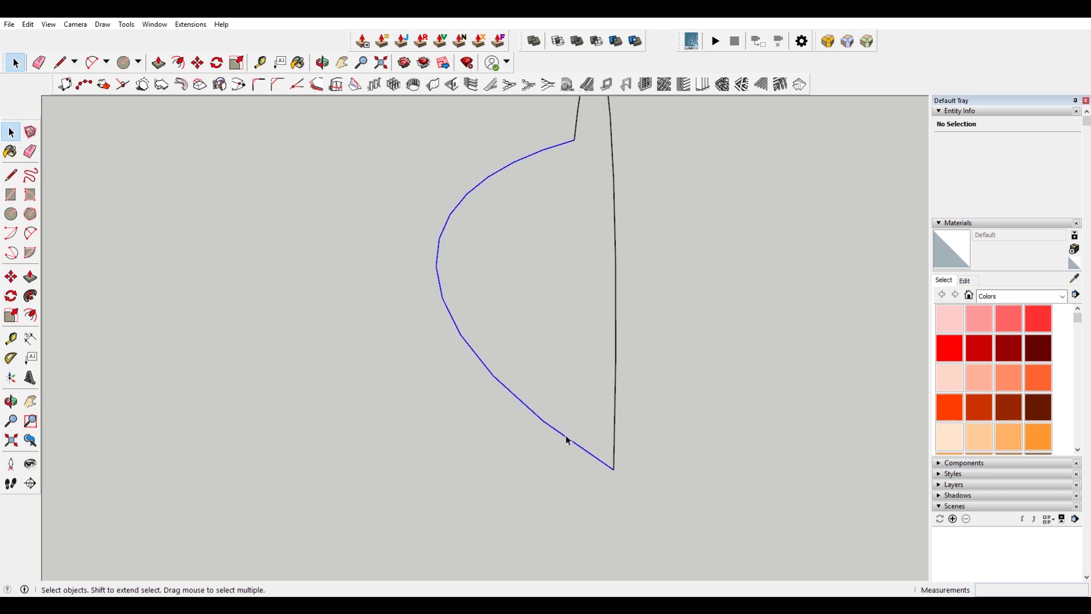
left_click(568, 440)
left_click(614, 407, "shift")
right_click(615, 407)
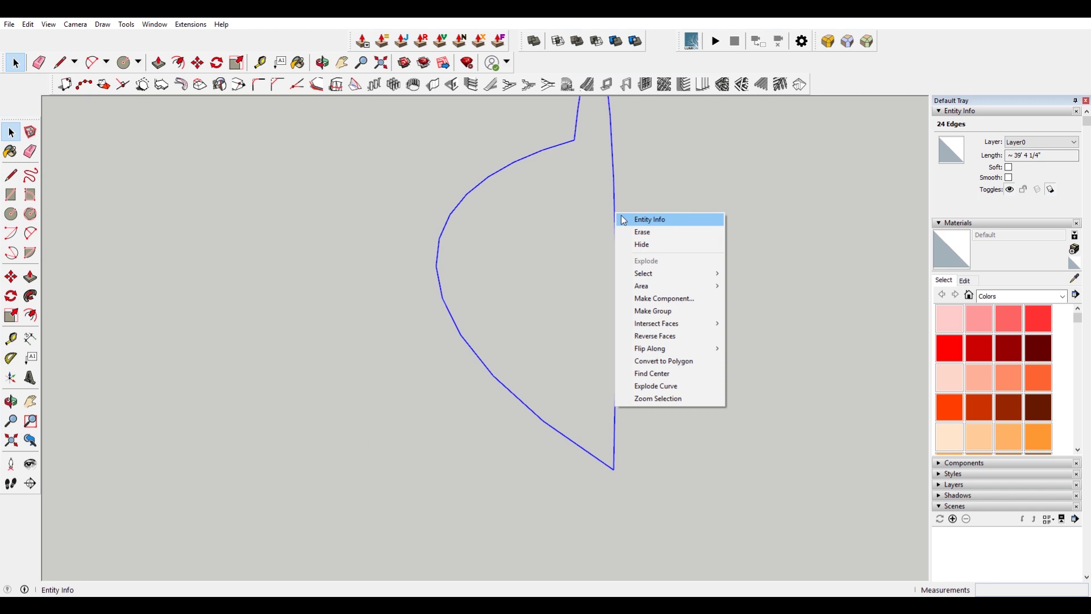
left_click(684, 386)
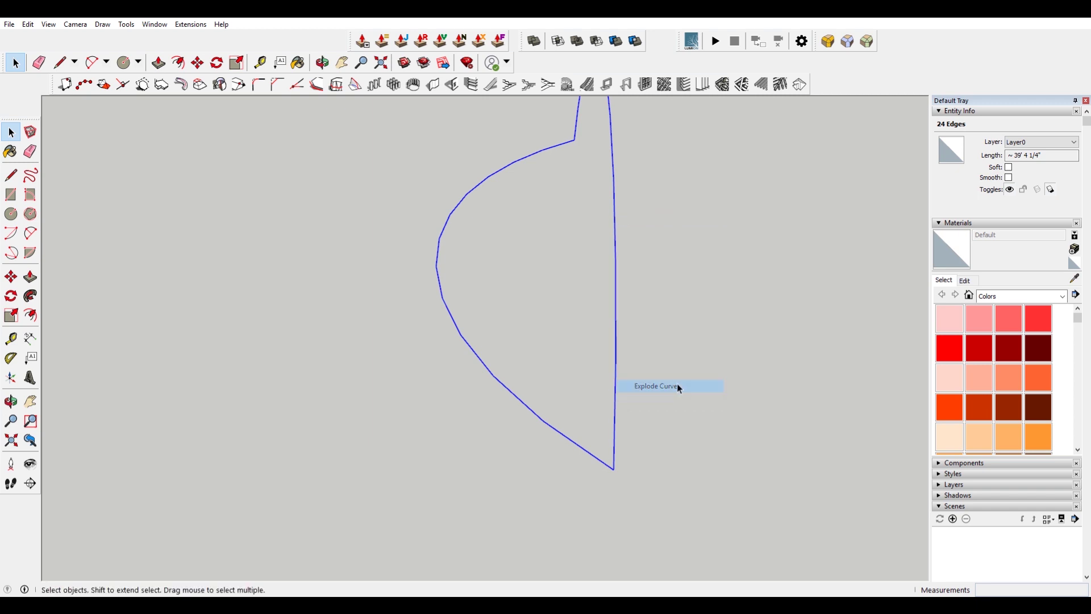
left_click(562, 440)
middle_click_drag(551, 441, 756, 343)
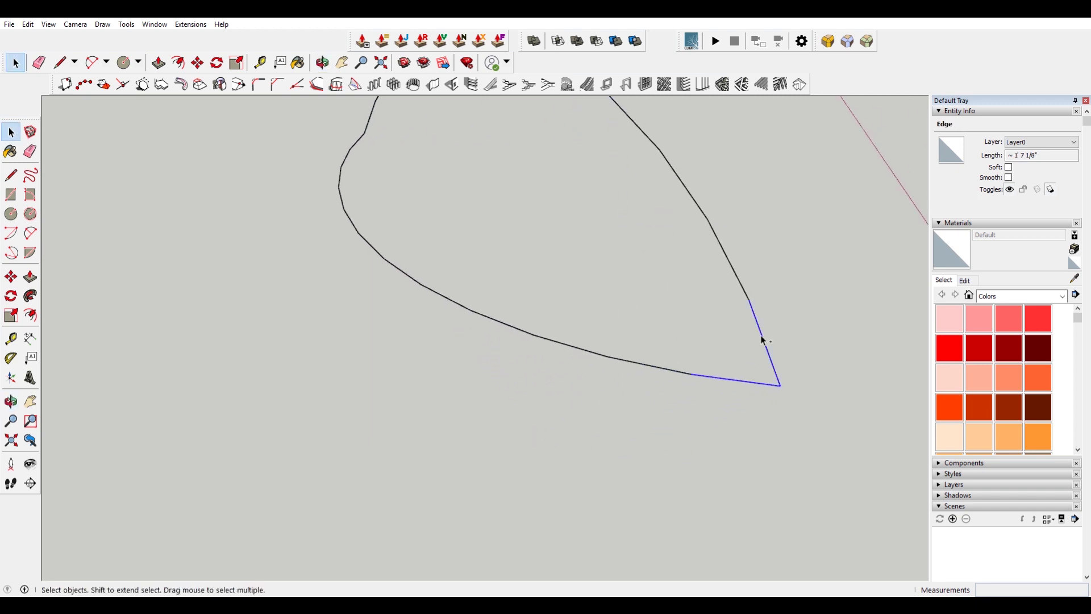
Draw two lines across the arcs' tip, creating a triangular face and an adjoining face
key("l")
left_click(749, 301)
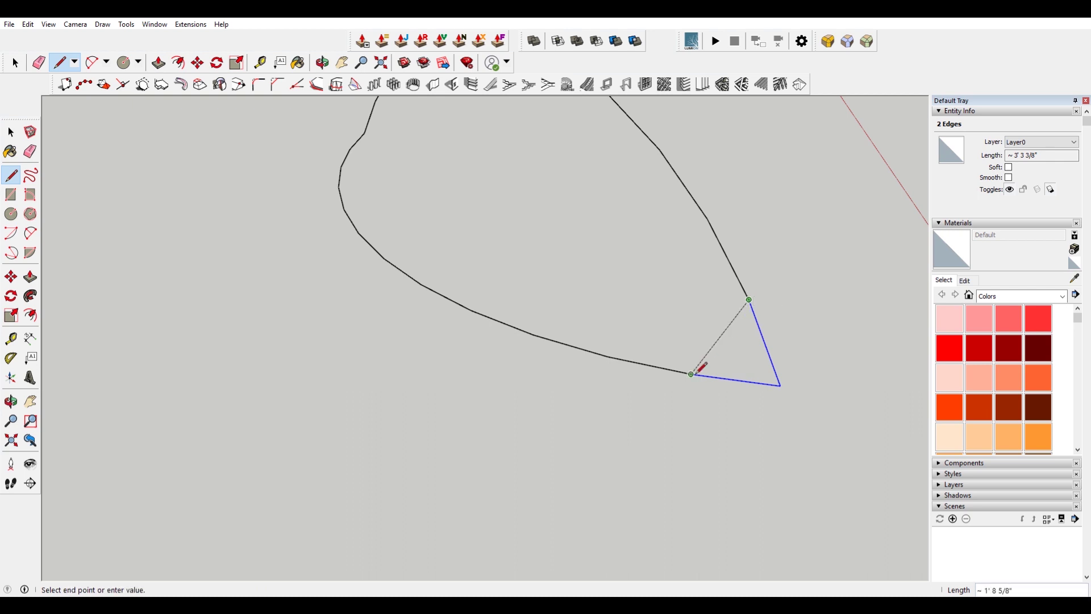
left_click(693, 372)
left_click(708, 218)
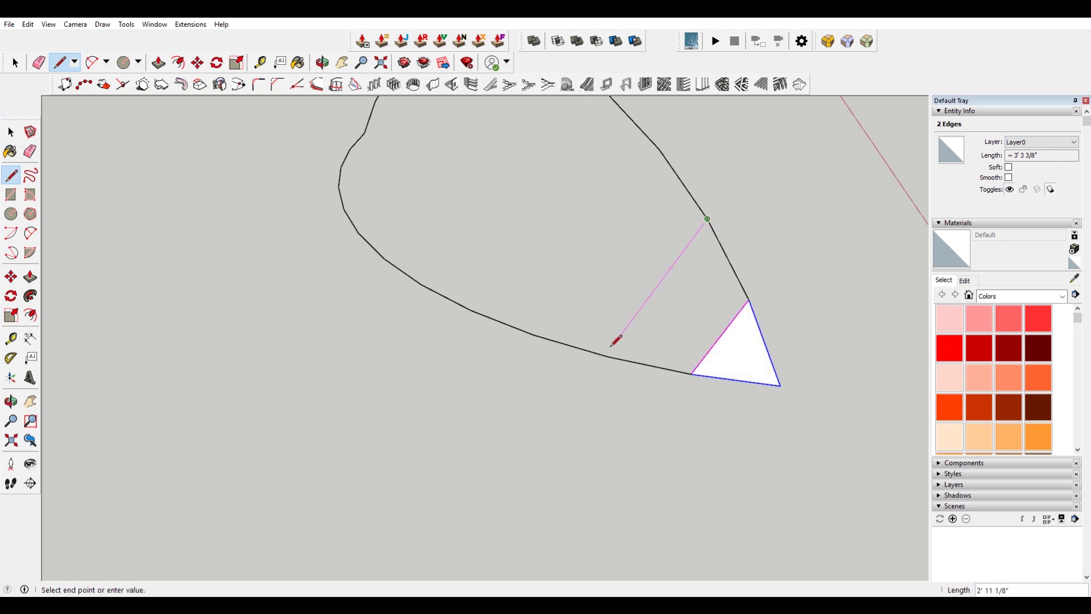
left_click(602, 354)
middle_click_drag(608, 353, 663, 297)
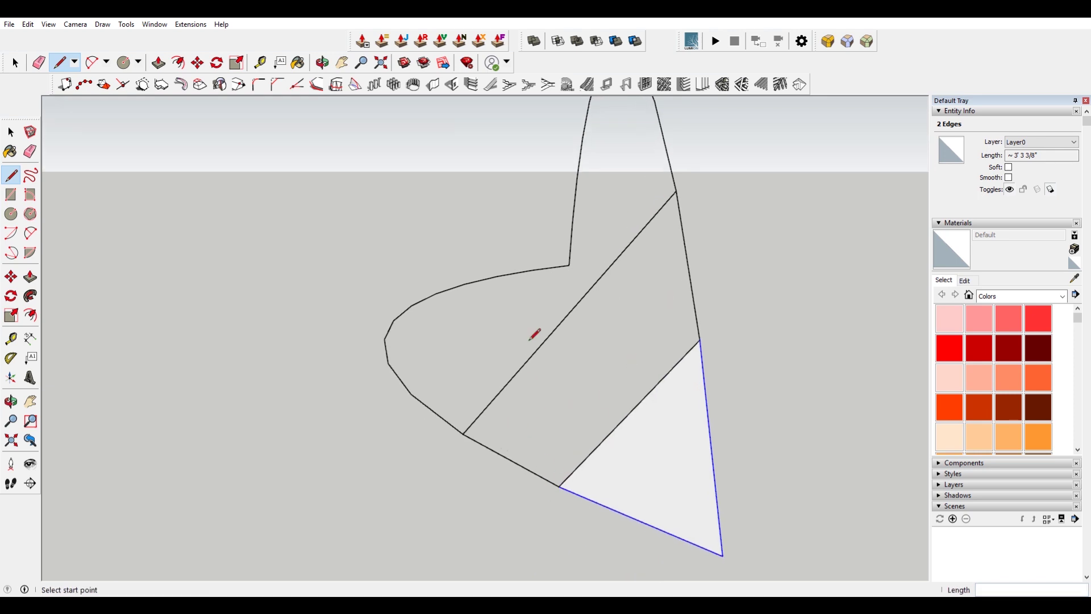
scroll(694, 200, "down", 3)
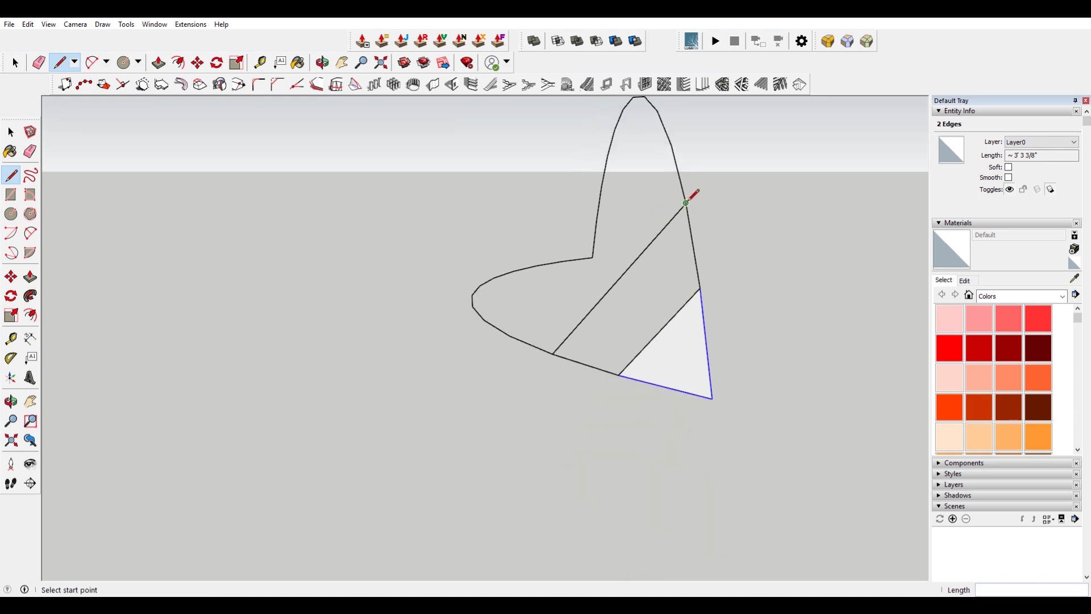
Draw a diagonal across the grey four-sided face, then erase it
left_click(686, 202)
key("Escape")
left_click(686, 203)
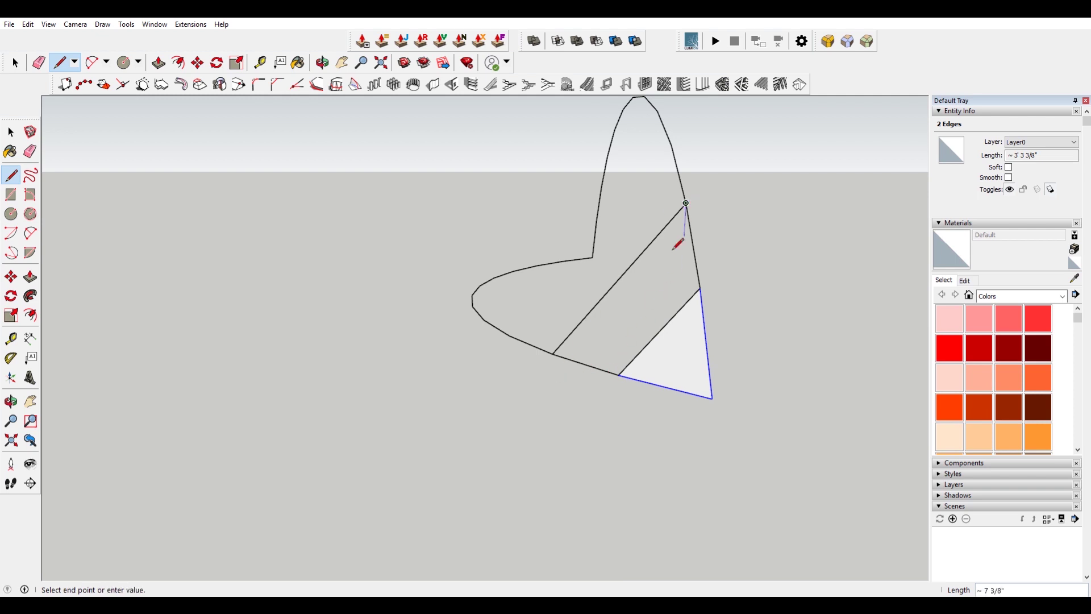
left_click(620, 374)
key("space")
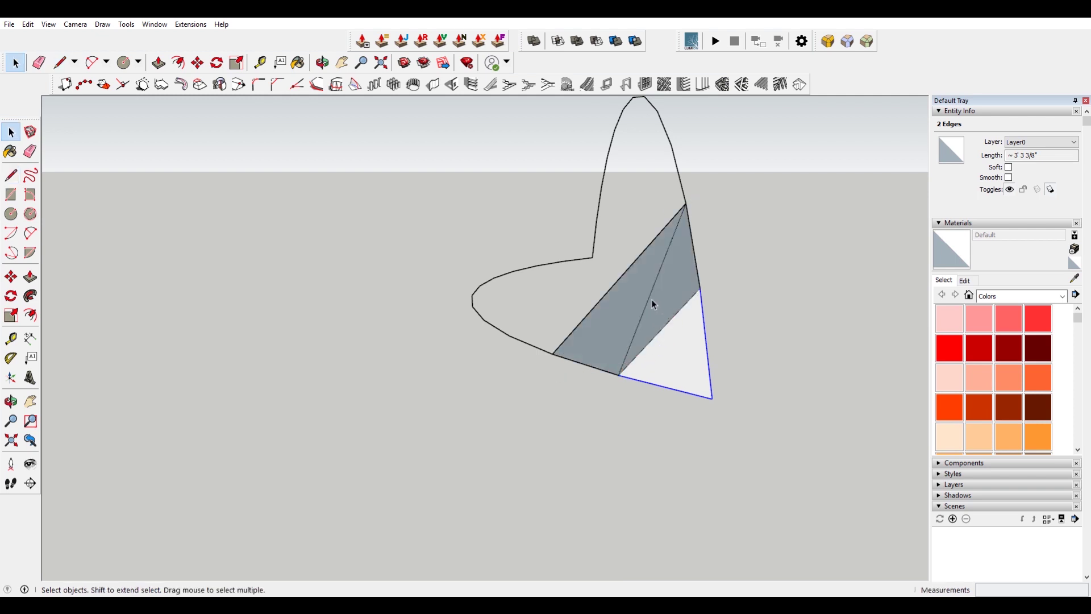
key("e")
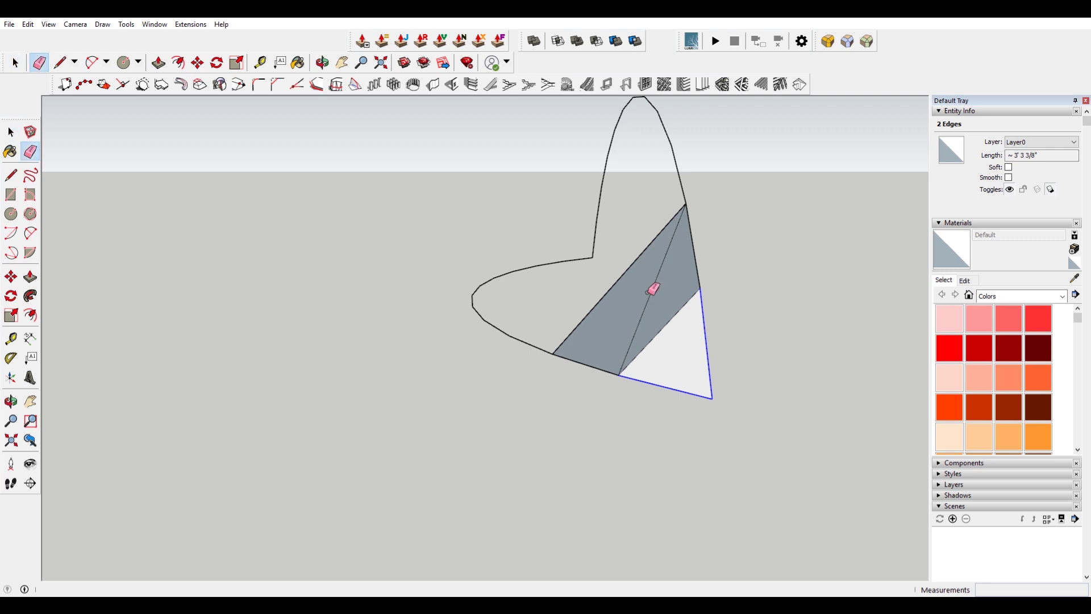
left_click(655, 285)
key("o")
mouse_move(576, 304)
left_mouse_down()
mouse_move(840, 397)
mouse_move(706, 389)
mouse_move(743, 370)
left_mouse_up()
With the Line tool, draw the first triangular face between the lower and upper arcs
key("e")
key("l")
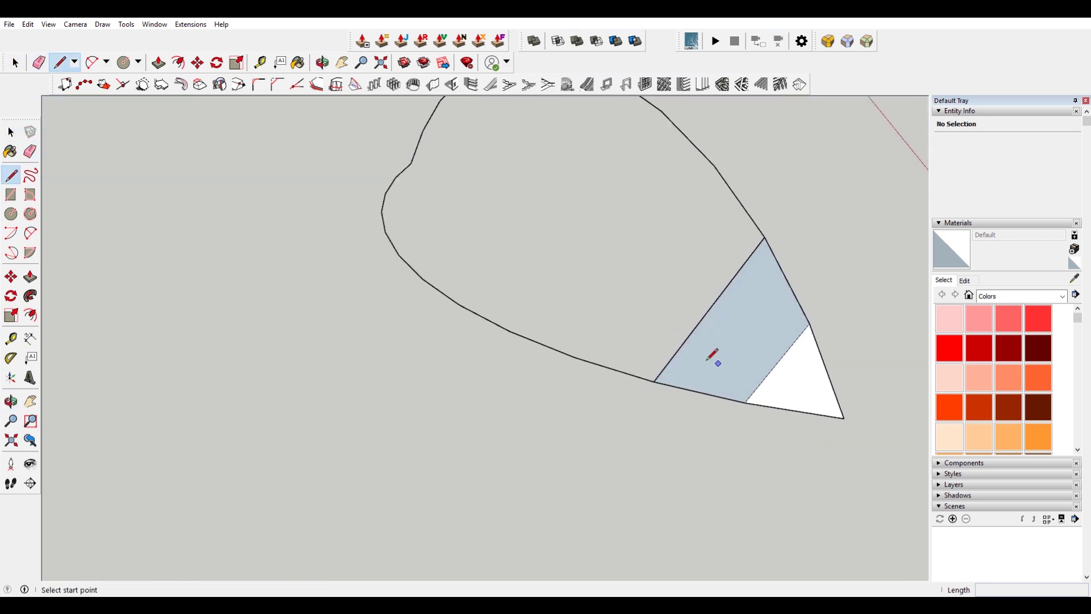
scroll(568, 355, "down", 1)
left_click(577, 356)
left_click(702, 182)
left_click(648, 378)
middle_click_drag(578, 214, 692, 206)
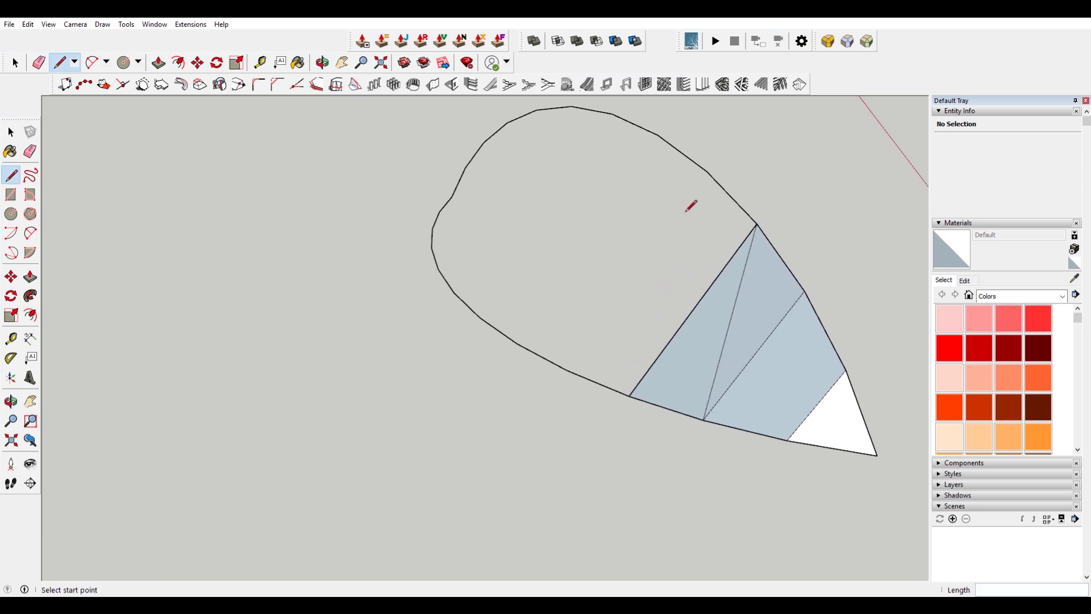
Add the next cross line and a redrawn diagonal between the arcs' vertices
left_click(707, 171)
left_click(568, 370)
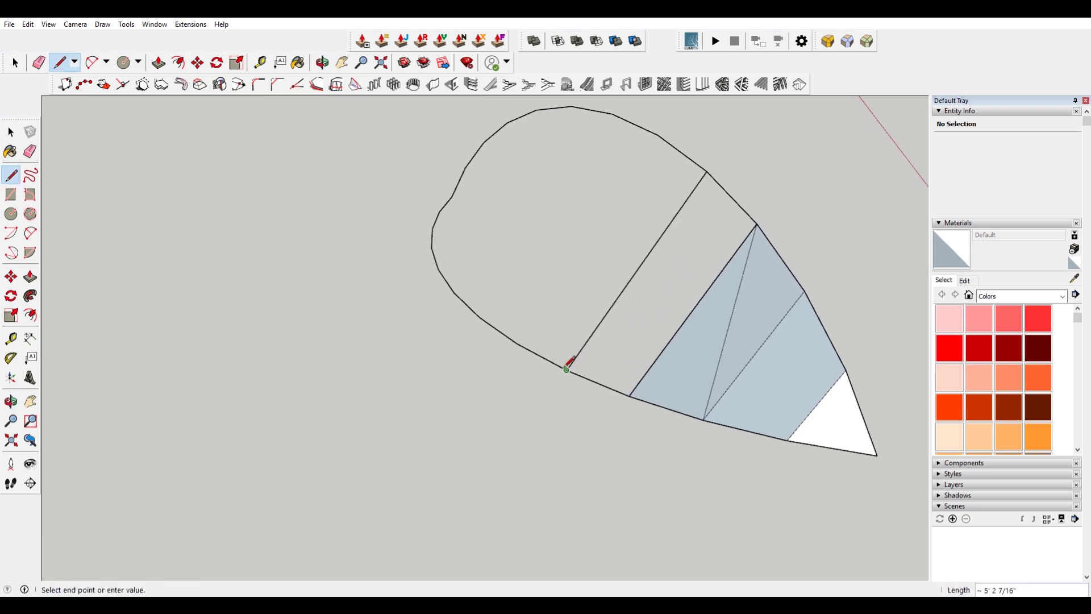
left_click(628, 396)
left_click(707, 172)
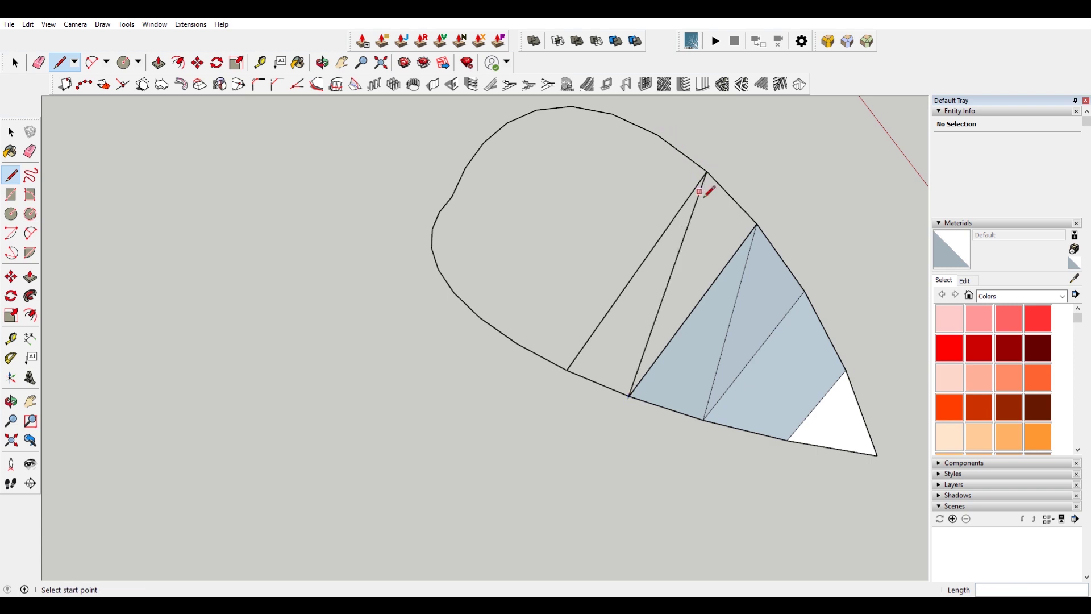
key("ctrl+z")
left_click(629, 395)
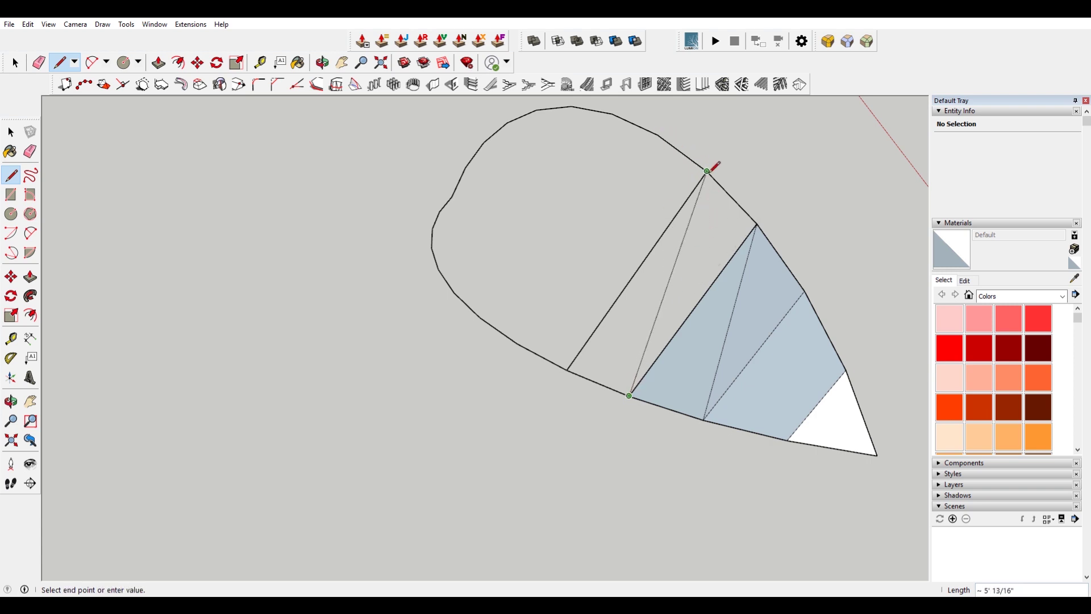
left_click(707, 171)
Triangulate two more strips with alternating cross lines and diagonals, shading new faces
left_click(658, 135)
left_click(517, 343)
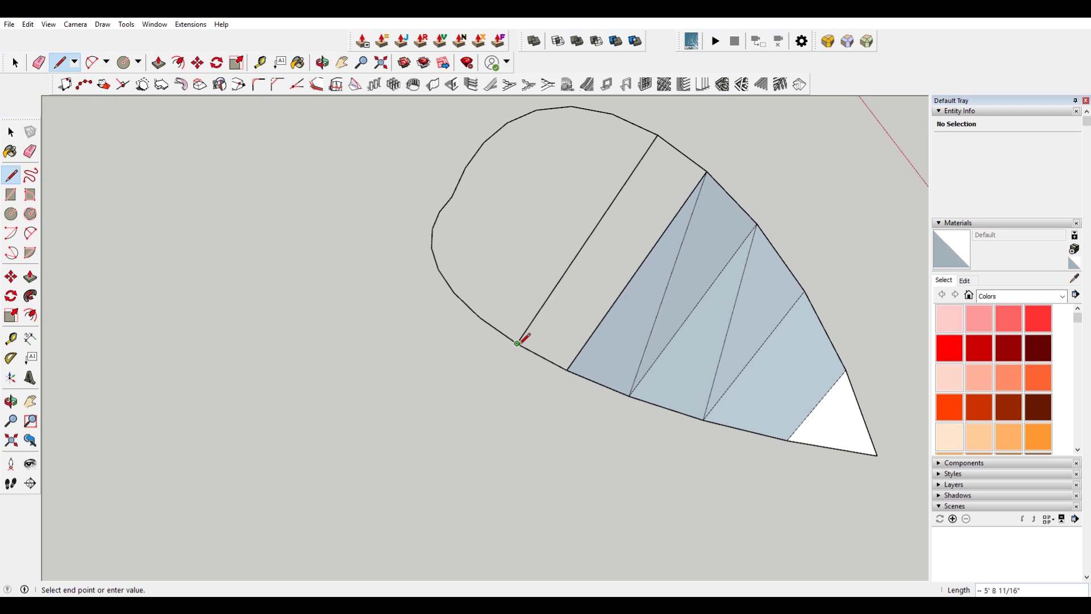
left_click(657, 134)
left_click(612, 113)
left_click(481, 317)
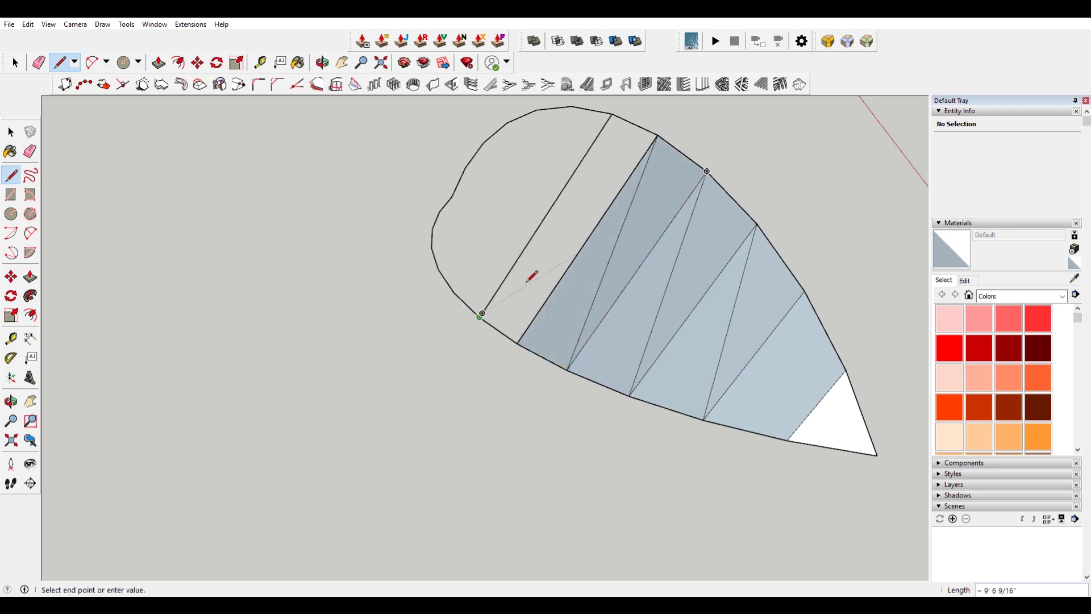
left_click(517, 342)
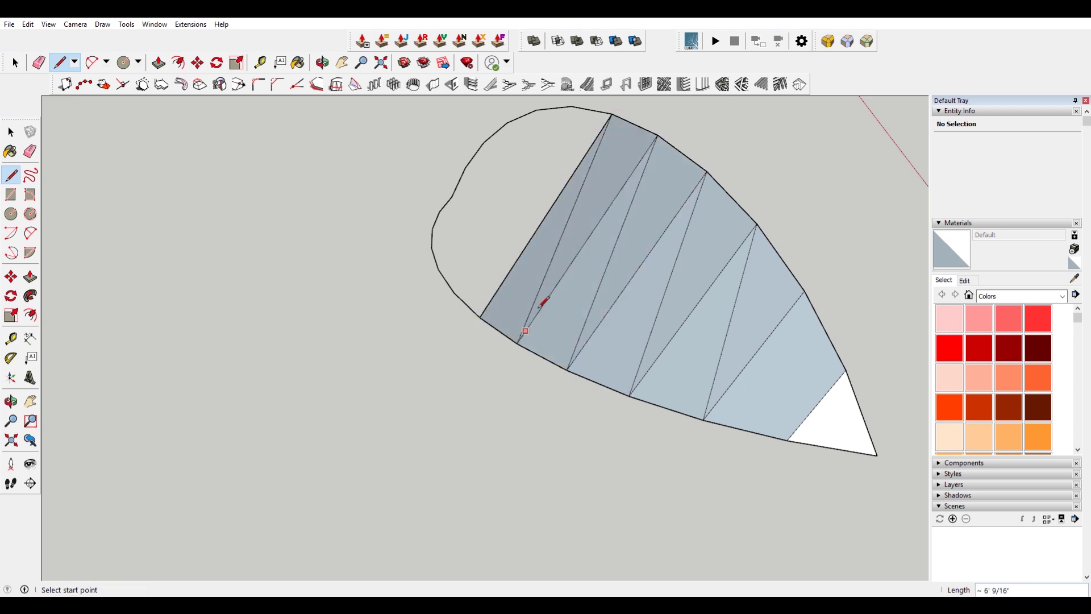
left_click(571, 106)
left_click(455, 292)
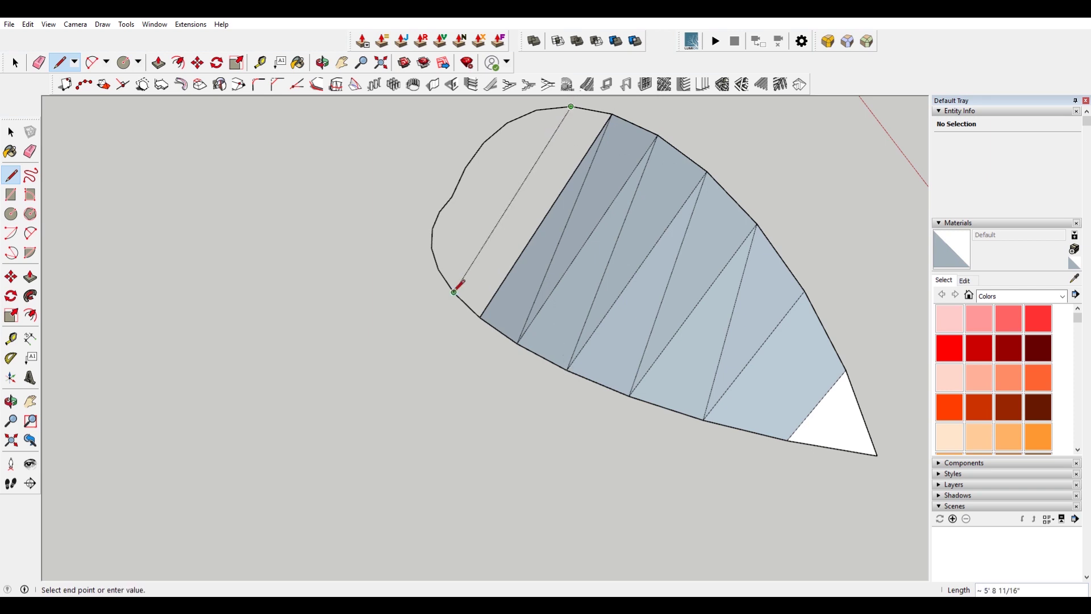
left_click(571, 107)
left_click(481, 316)
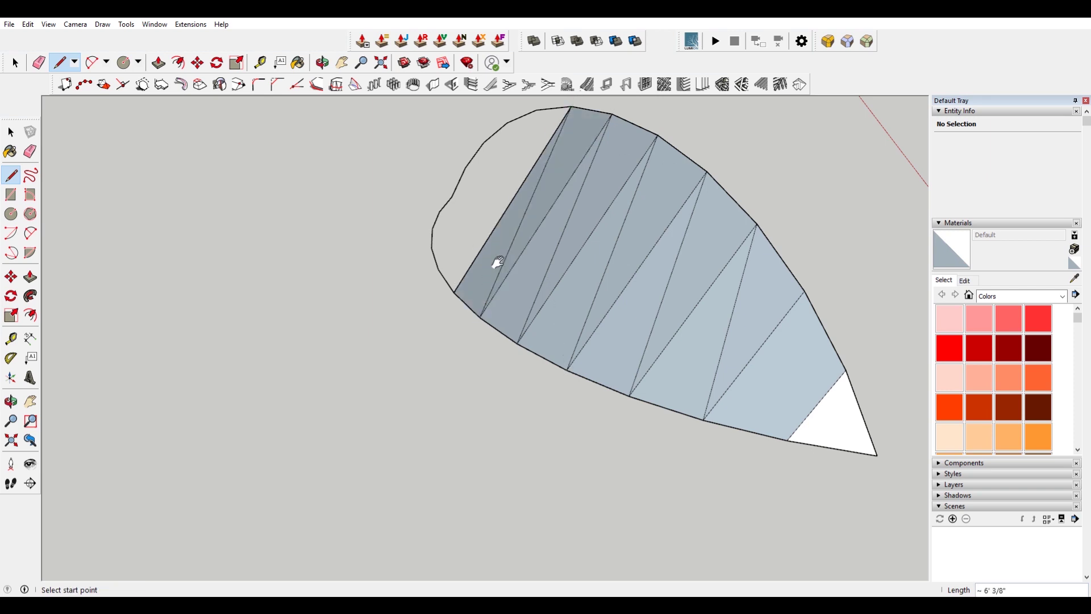
Continue the zigzag cross lines and diagonals toward the rounded end
mouse_move(497, 260)
middle_mouse_down()
mouse_move(608, 324)
mouse_move(582, 153)
middle_mouse_up()
left_click(592, 157)
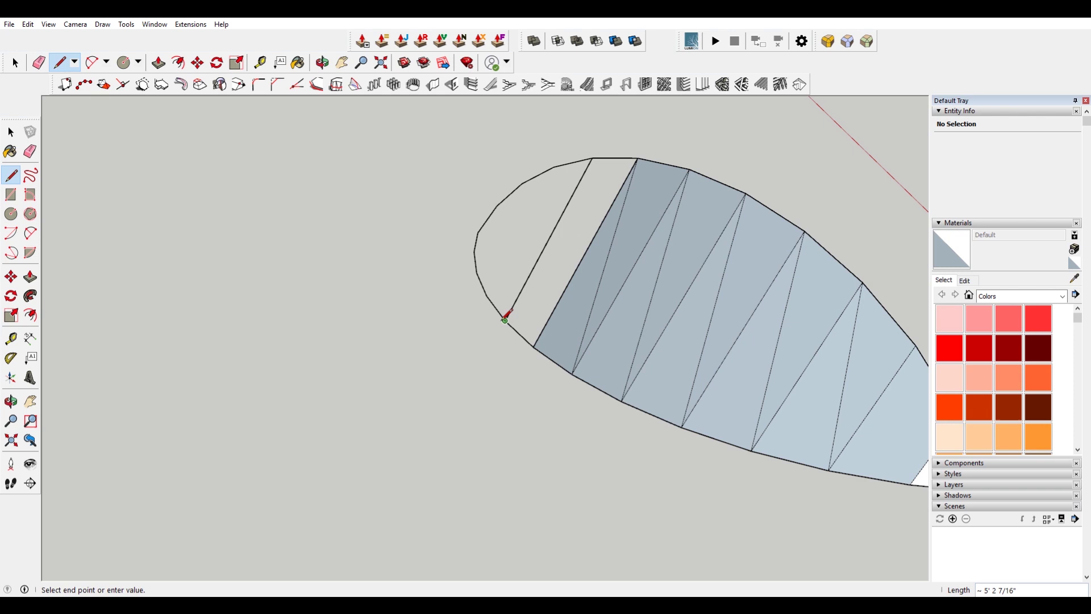
left_click(506, 320)
left_click(592, 158)
left_click(534, 346)
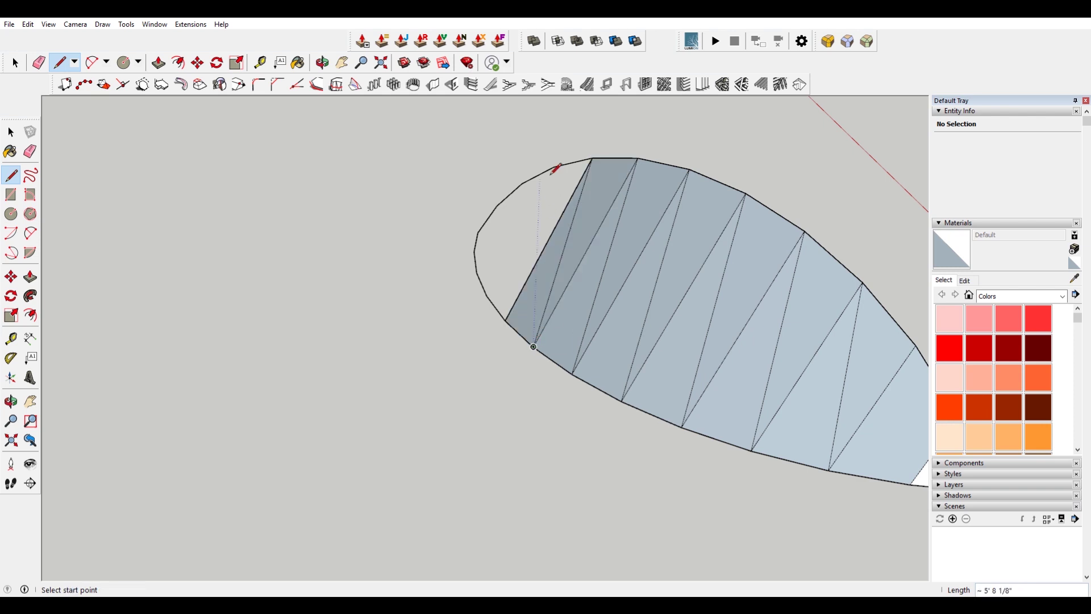
left_click(554, 167)
left_click(487, 296)
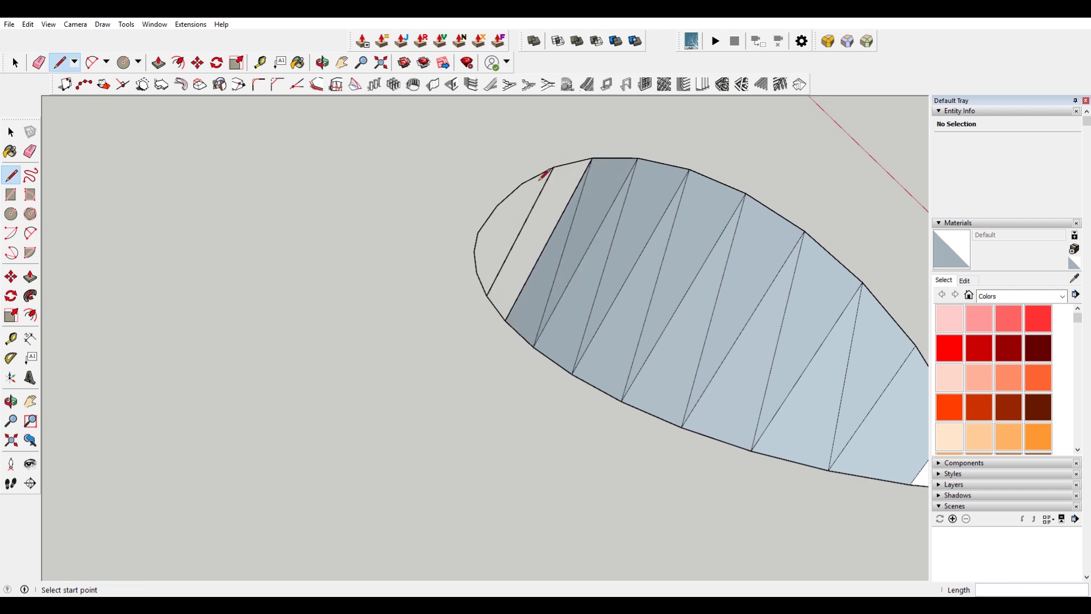
left_click(487, 296)
middle_click_drag(503, 306, 462, 154)
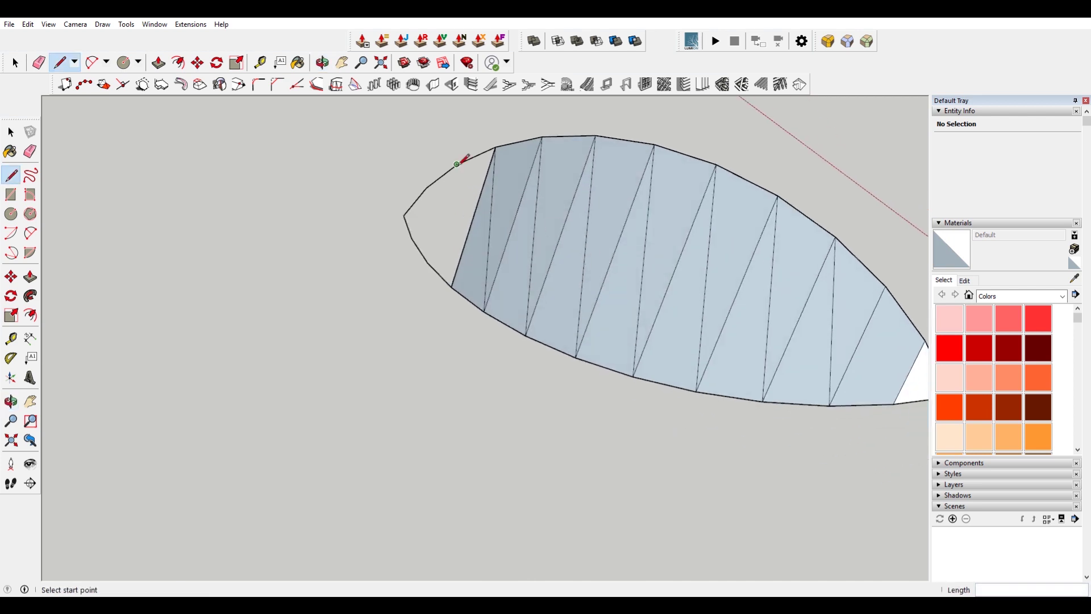
Close the final triangles across the far tip and inspect the fully faceted surface
left_click(456, 165)
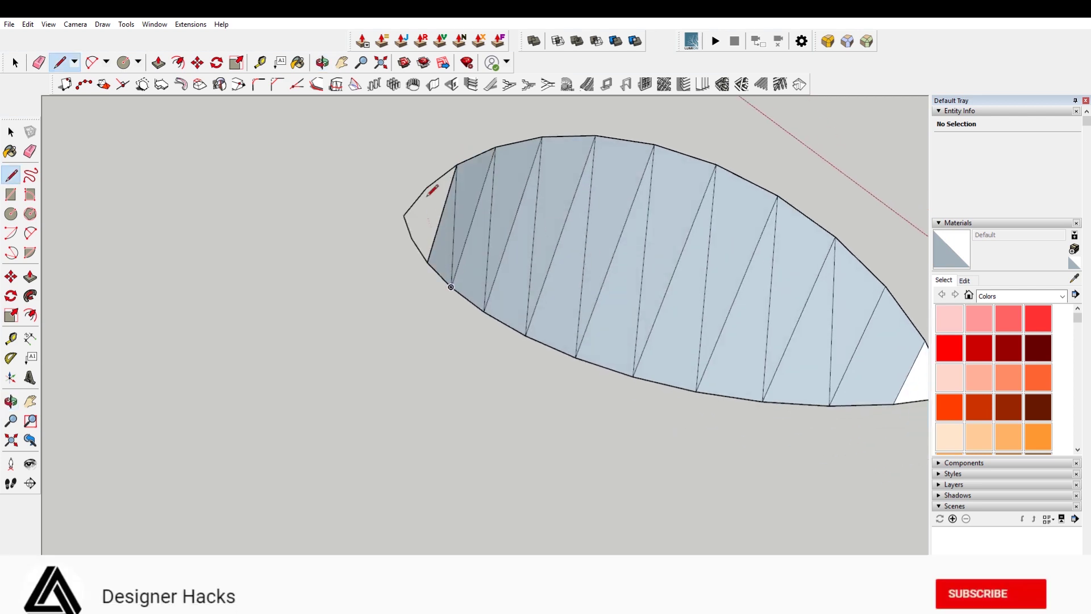
left_click(423, 196)
left_click(412, 236)
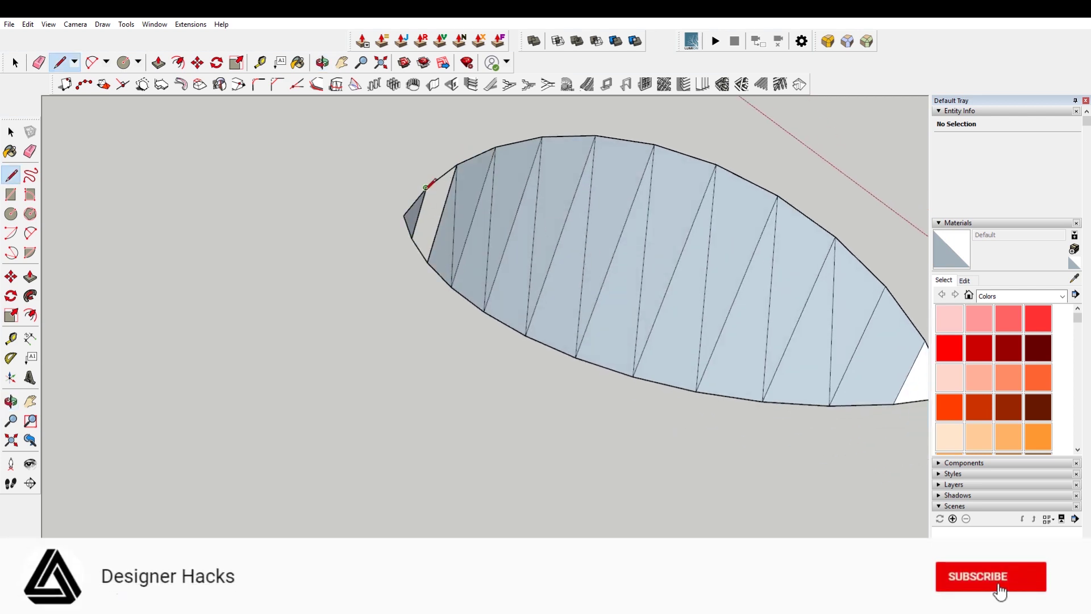
left_click(428, 260)
scroll(701, 324, "down", 3)
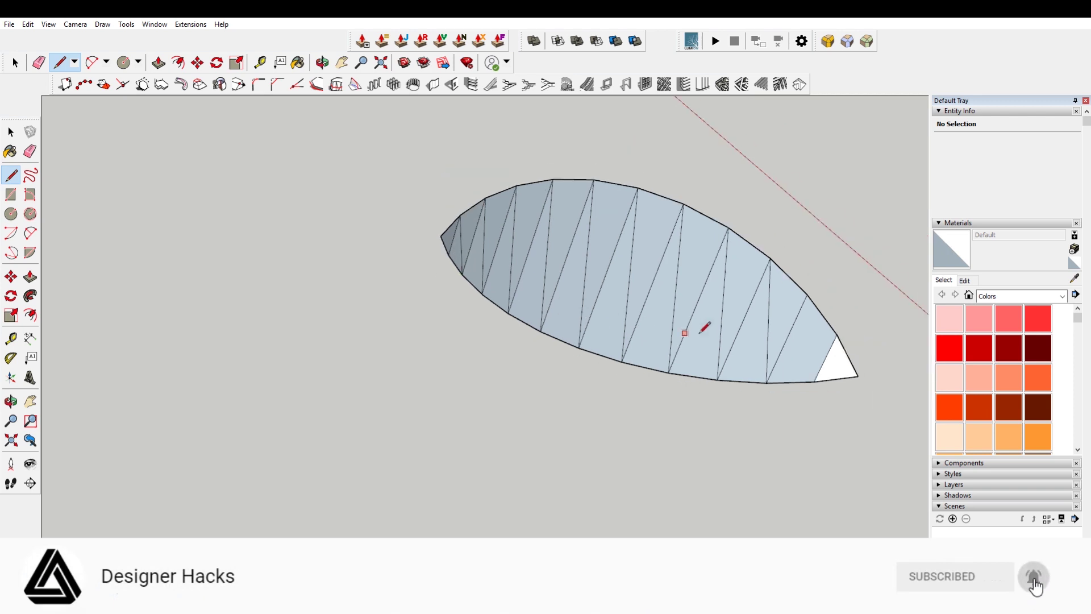
middle_click_drag(701, 324, 482, 274)
key("l")
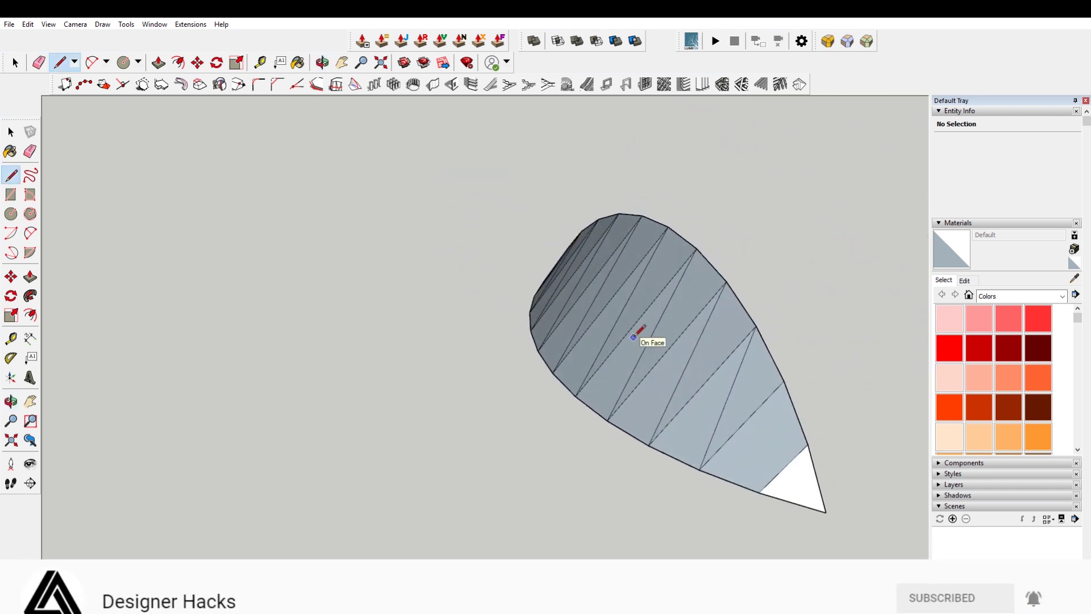